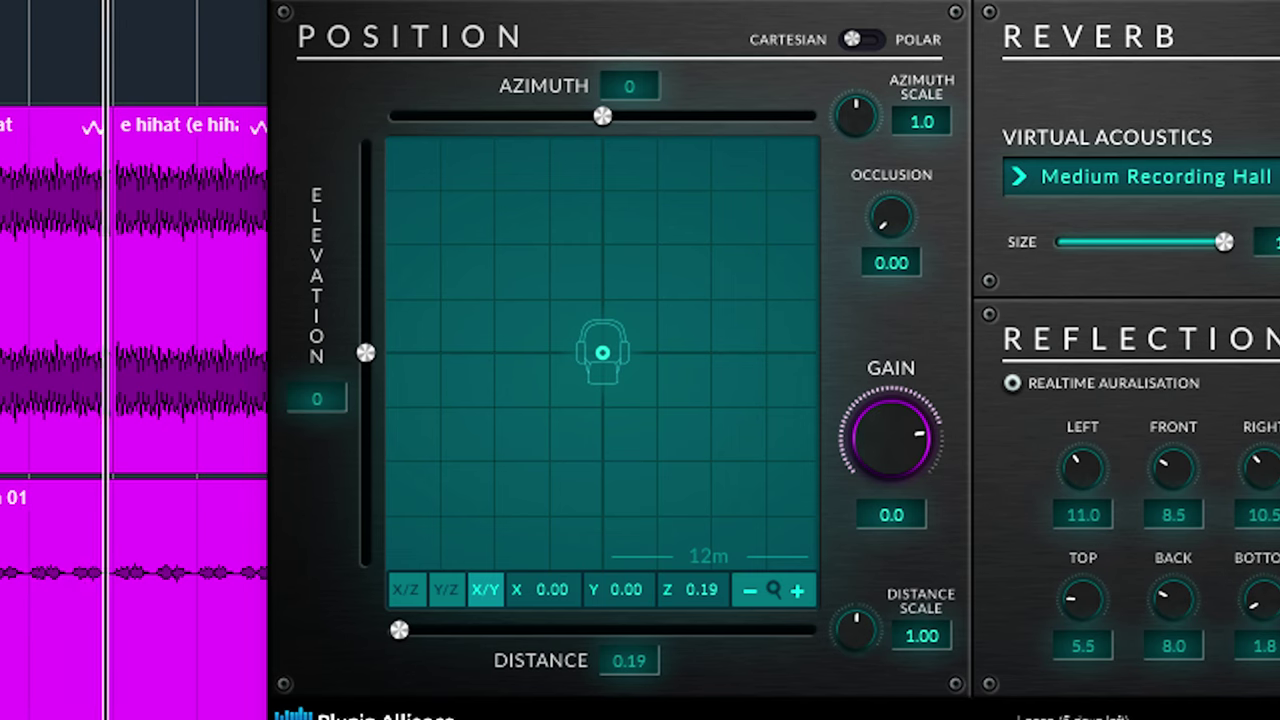
# - Drag the source left and below the head to azimuth -89, elevation -37, distance 9.43, then switch to Polar coordinates
pyautogui.click(403, 589)
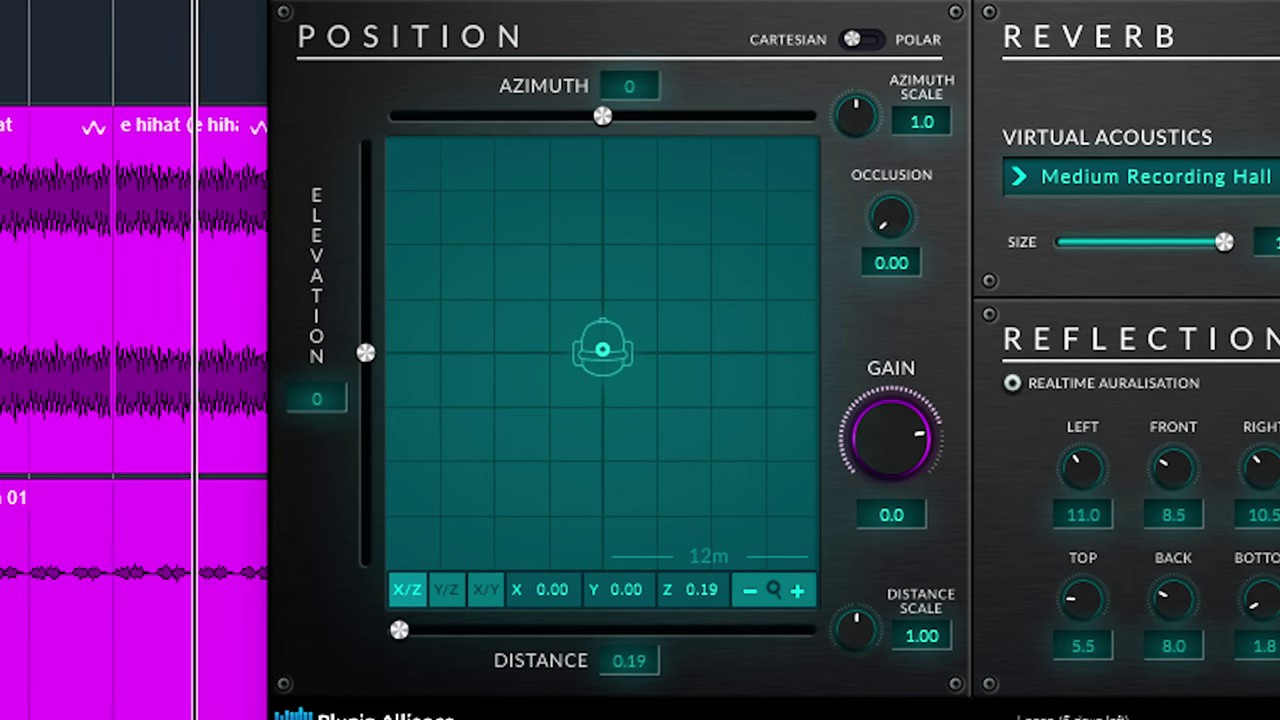
pyautogui.click(448, 593)
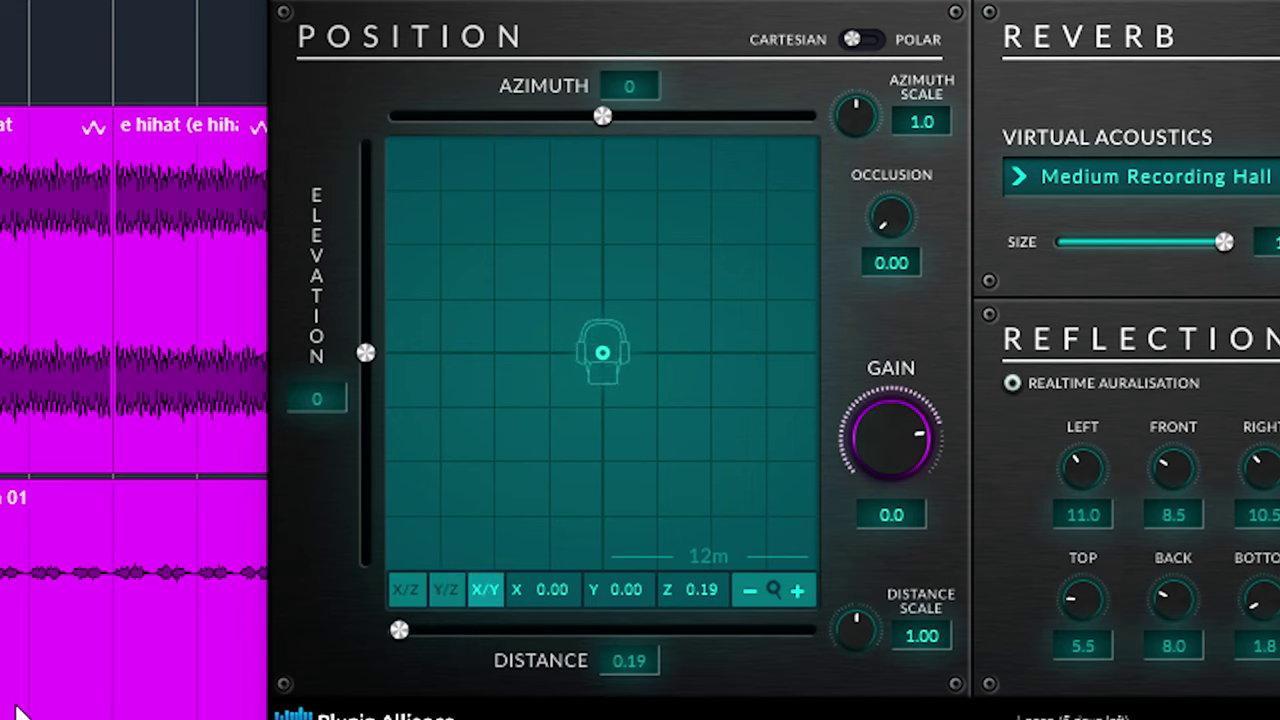
pyautogui.moveTo(603, 352); pyautogui.dragTo(466, 297)
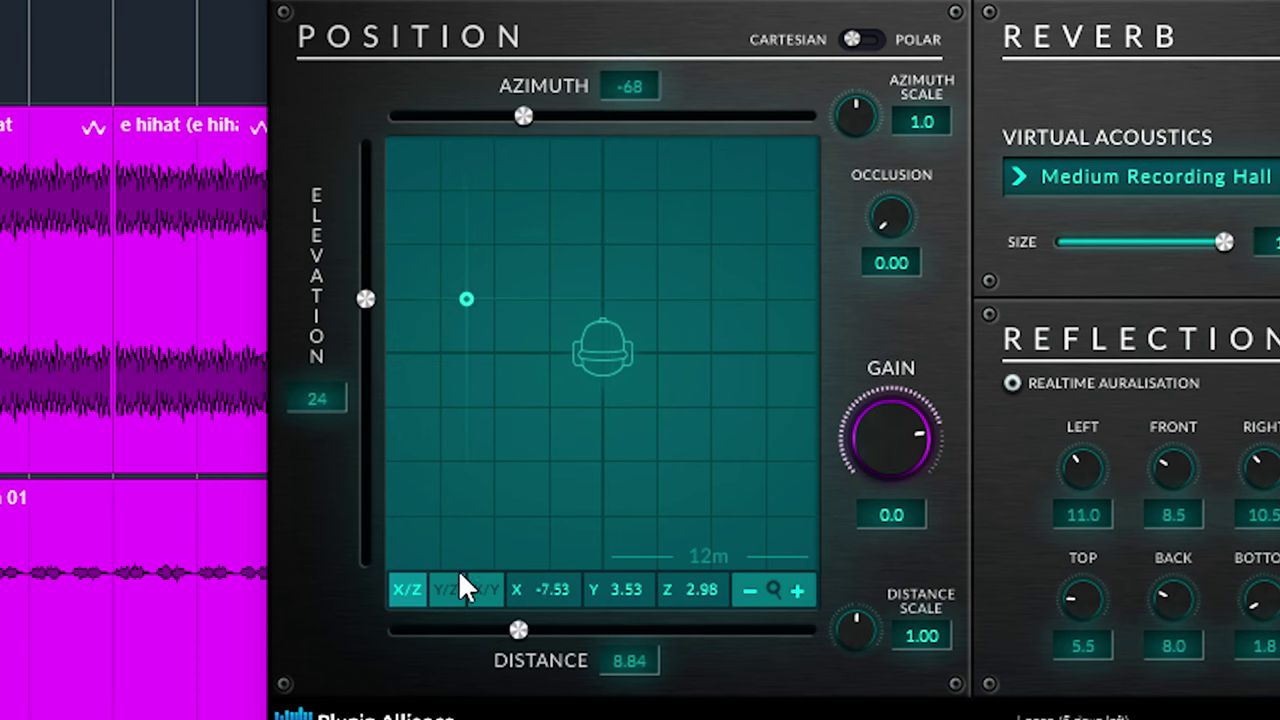
pyautogui.click(450, 589)
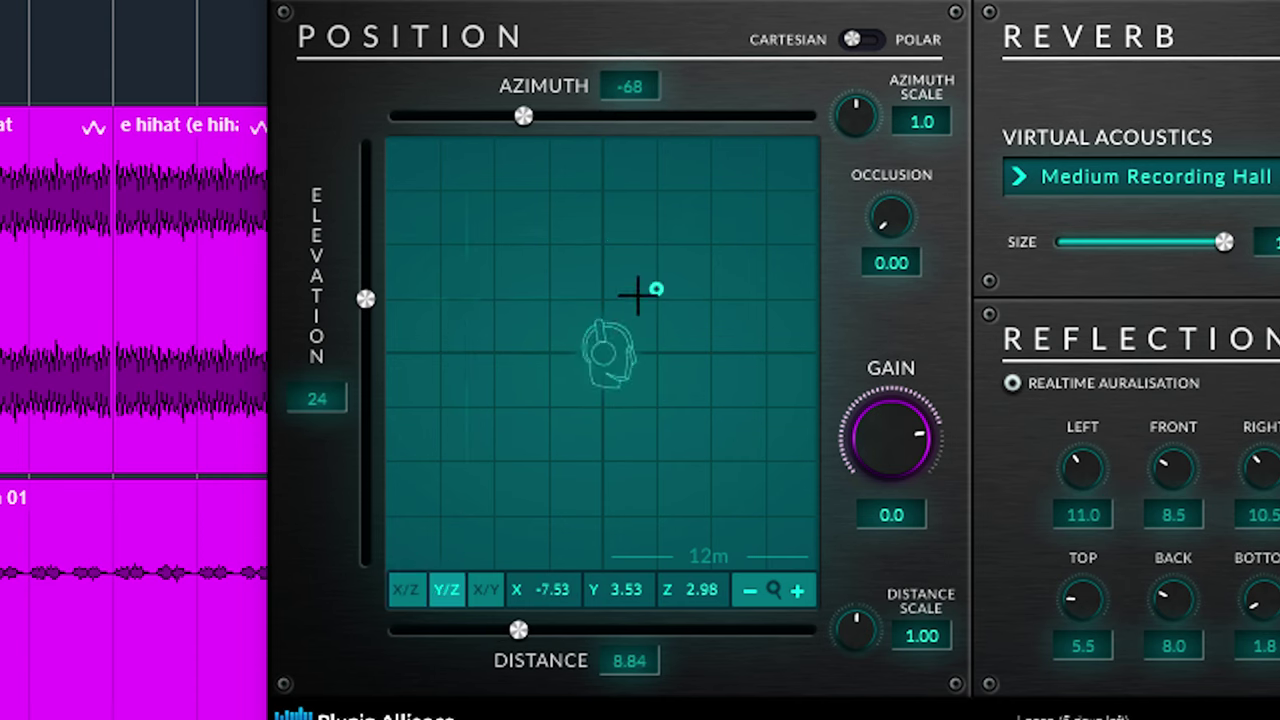
pyautogui.moveTo(652, 243); pyautogui.dragTo(606, 454)
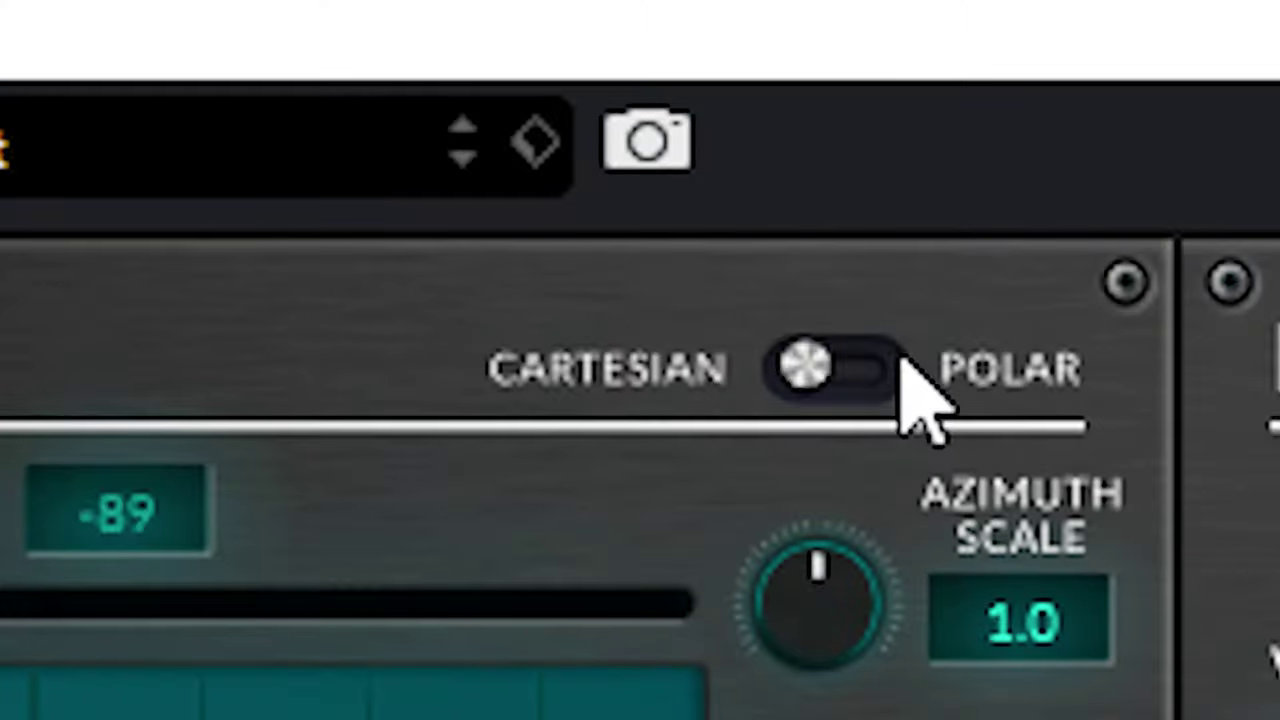
pyautogui.click(872, 40)
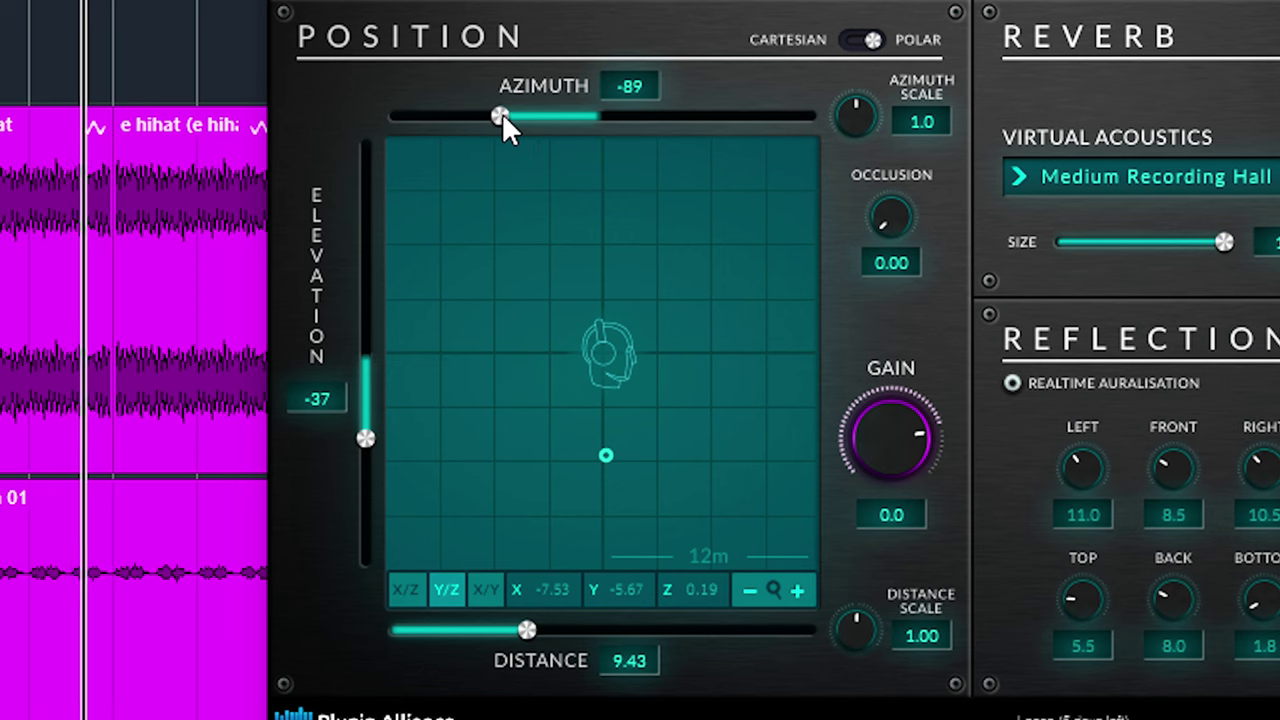
# - Set azimuth to -69 and lift the source above-left of the listener to X -5.51, Y 7.35, Z 2.14
pyautogui.moveTo(500, 114); pyautogui.dragTo(466, 486)
pyautogui.click(406, 590)
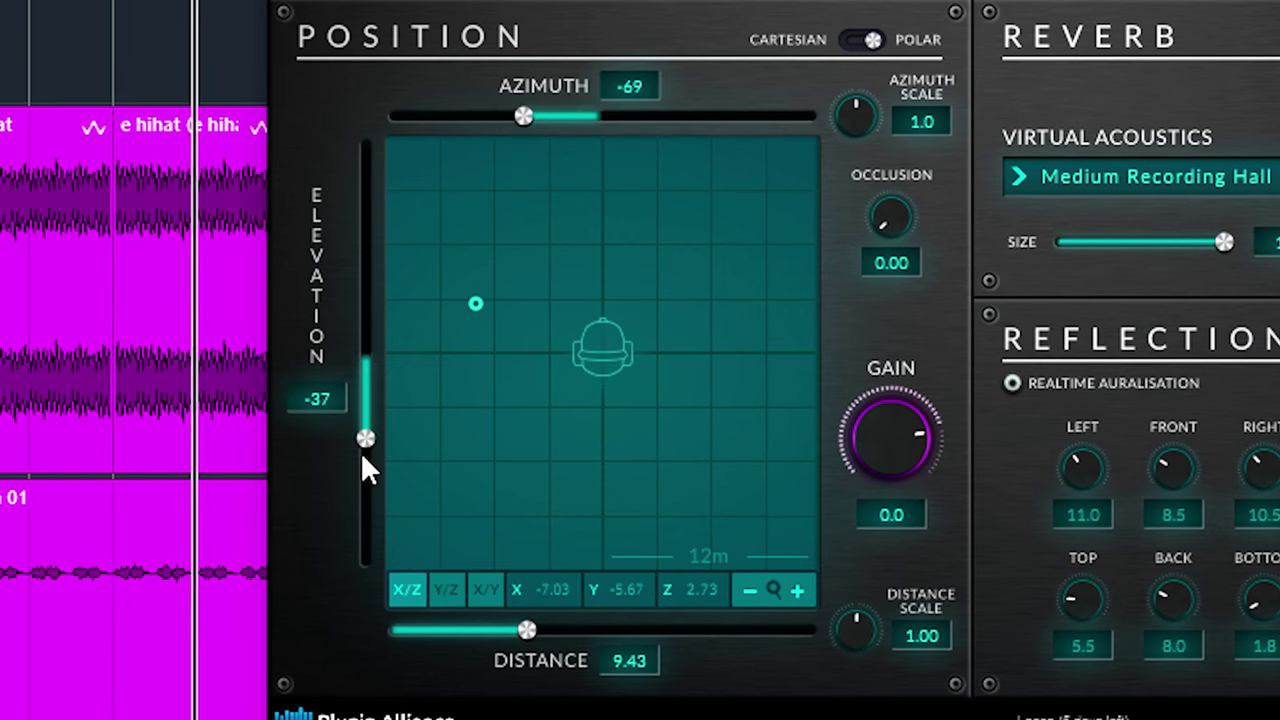
pyautogui.moveTo(362, 452); pyautogui.dragTo(404, 152)
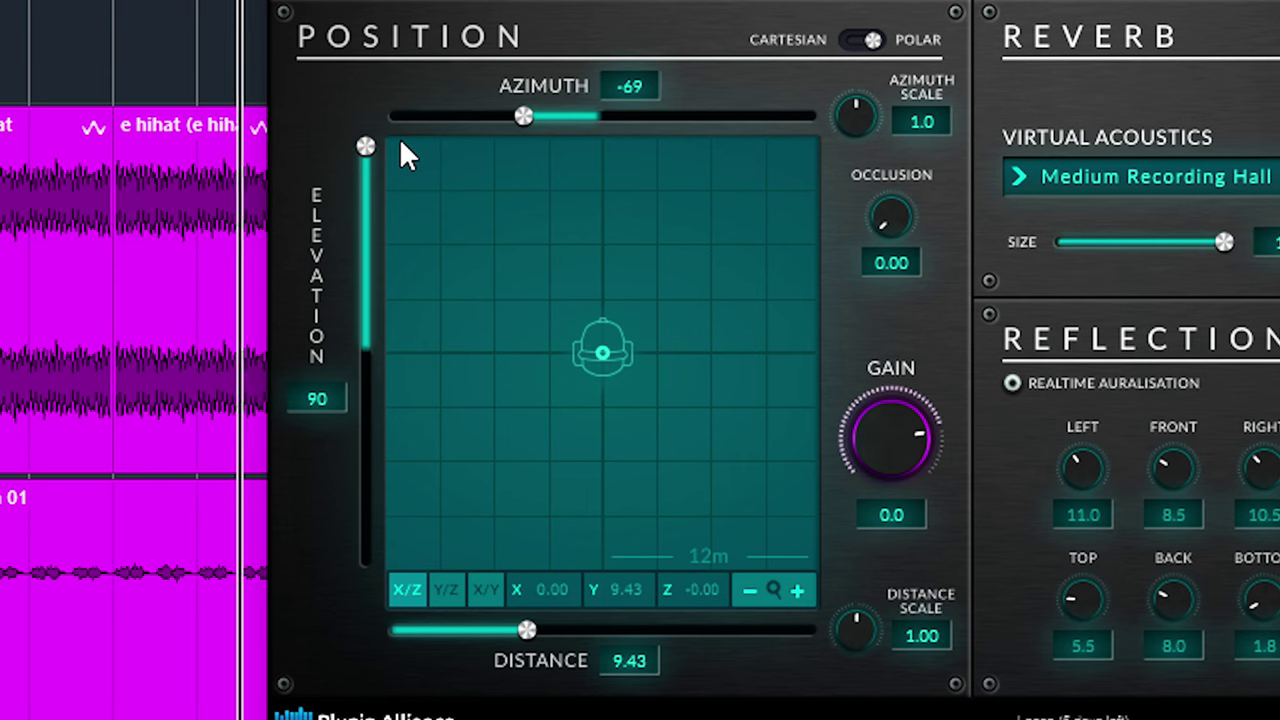
pyautogui.click(485, 590)
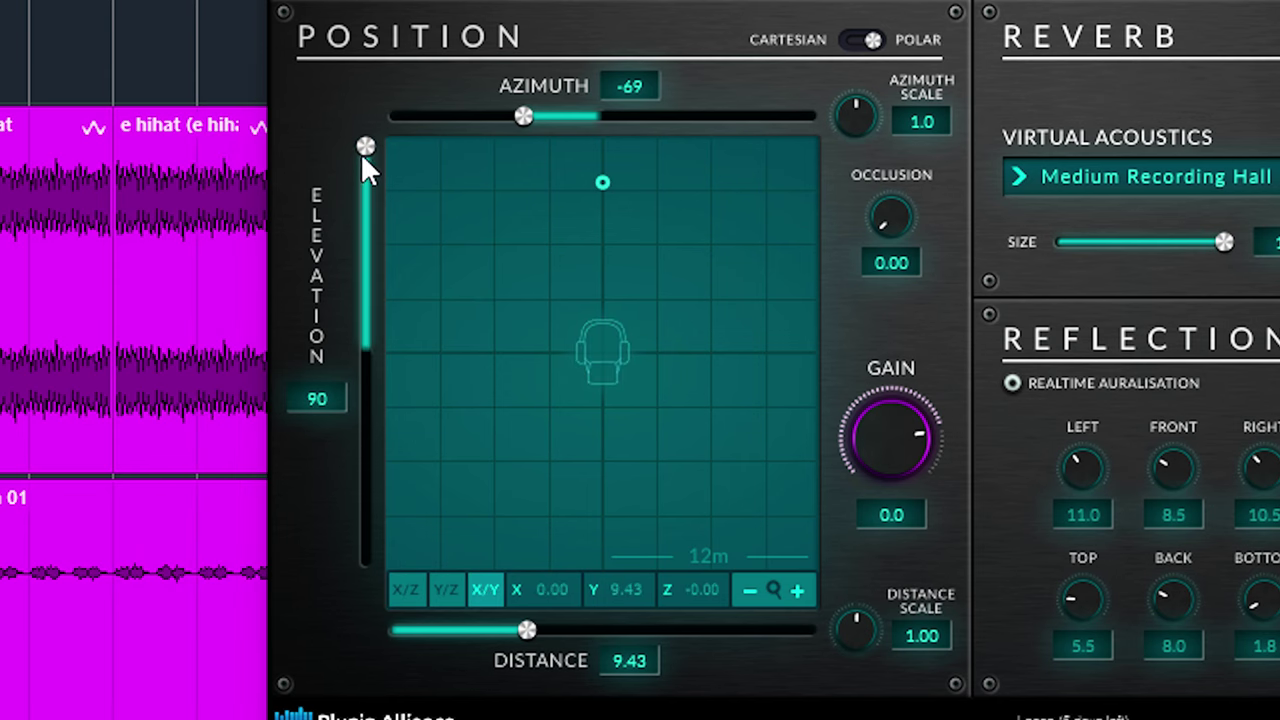
pyautogui.moveTo(364, 285); pyautogui.dragTo(391, 217)
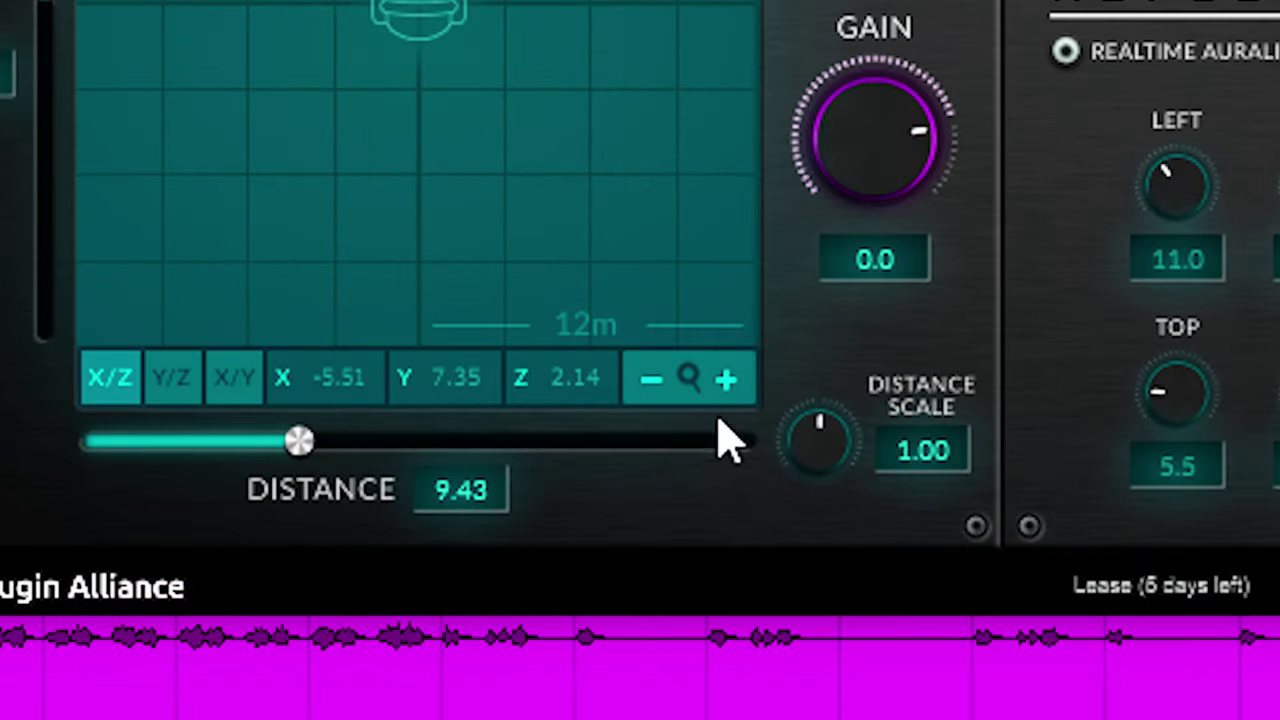
# - Zoom the position grid out to a 30 m range and set occlusion to 0.40
pyautogui.click(725, 379)
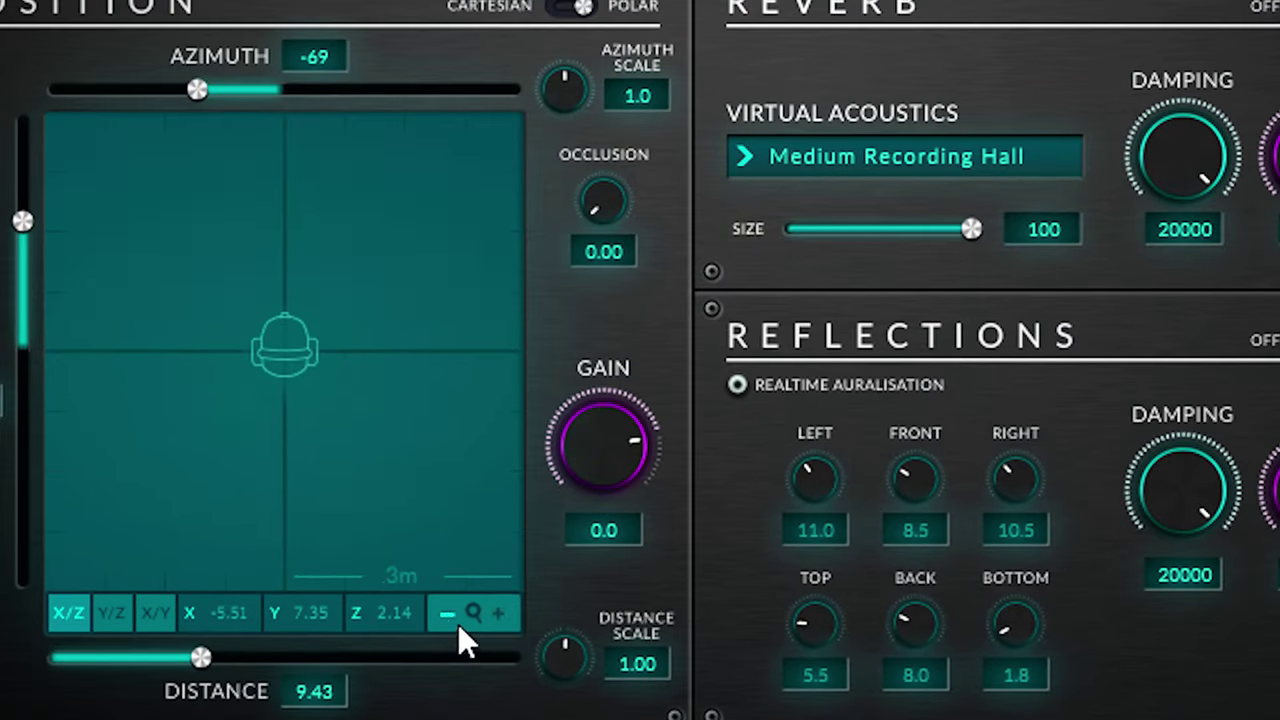
pyautogui.click(645, 377)
pyautogui.click(645, 377)
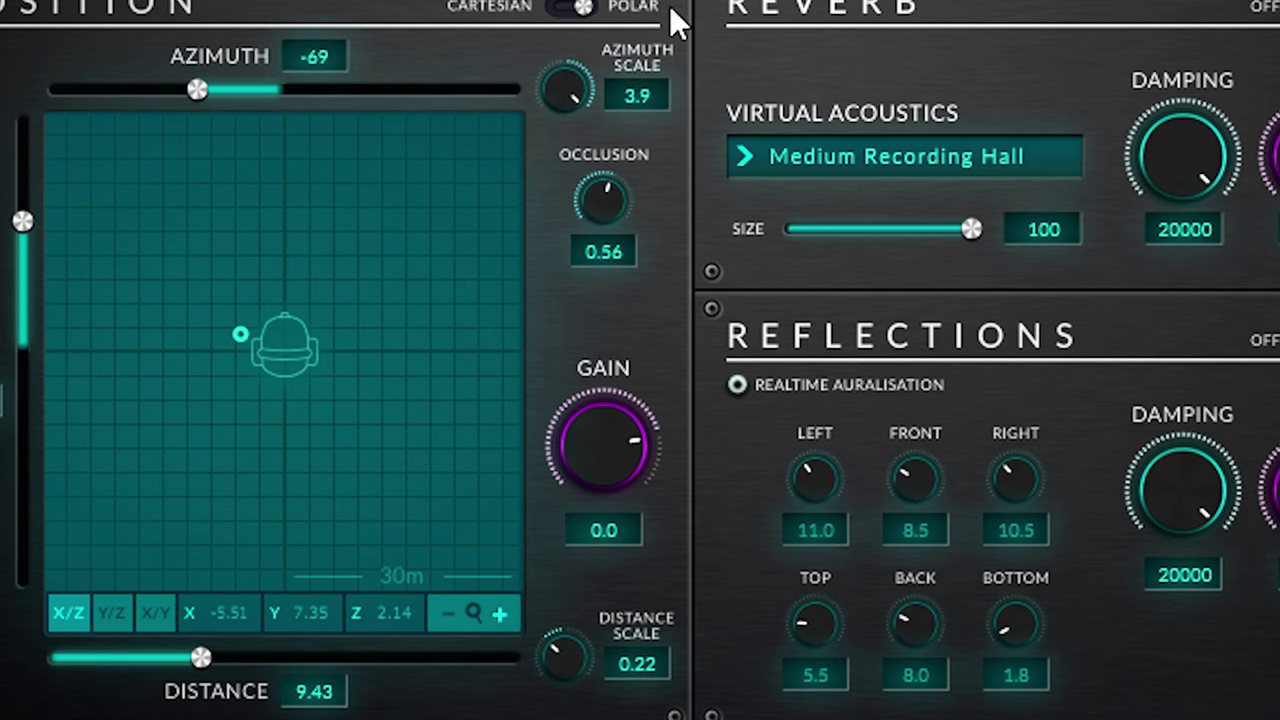
pyautogui.moveTo(648, 143); pyautogui.dragTo(553, 193)
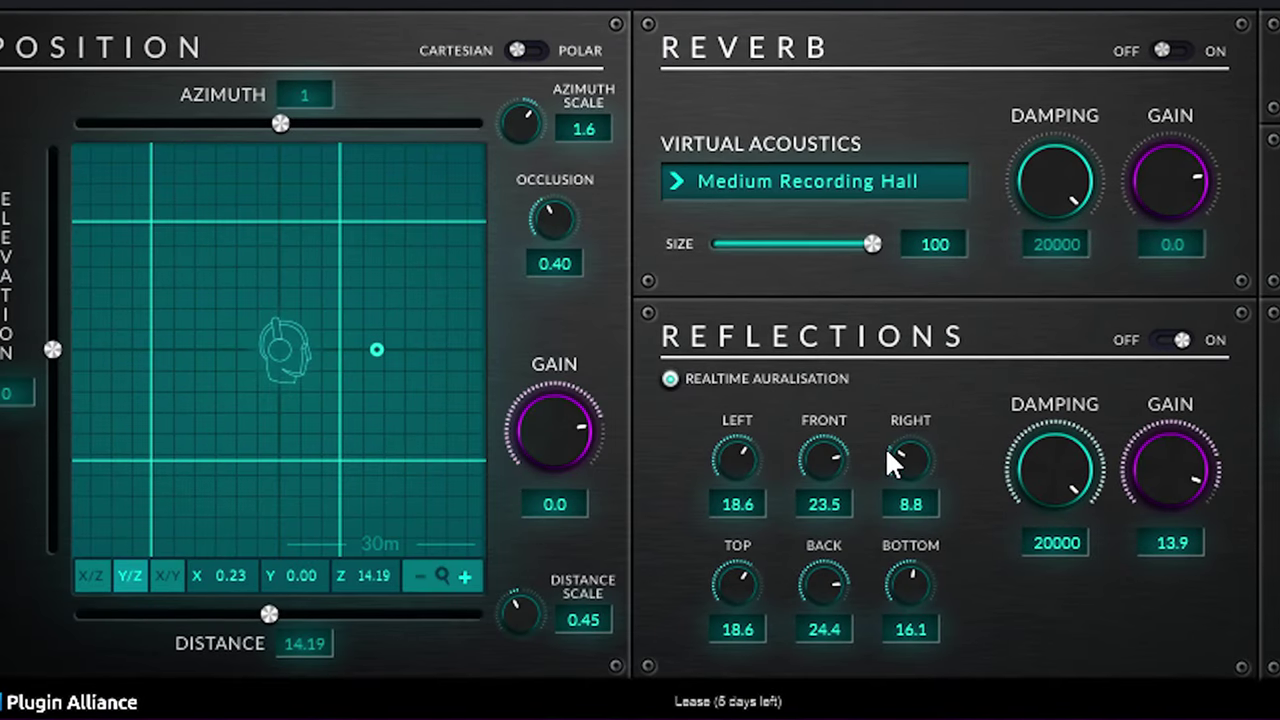
# - Push the right reflection wall out to 18.4, and set the top to 7.3 and the bottom to 9.6
pyautogui.moveTo(887, 452); pyautogui.dragTo(933, 366)
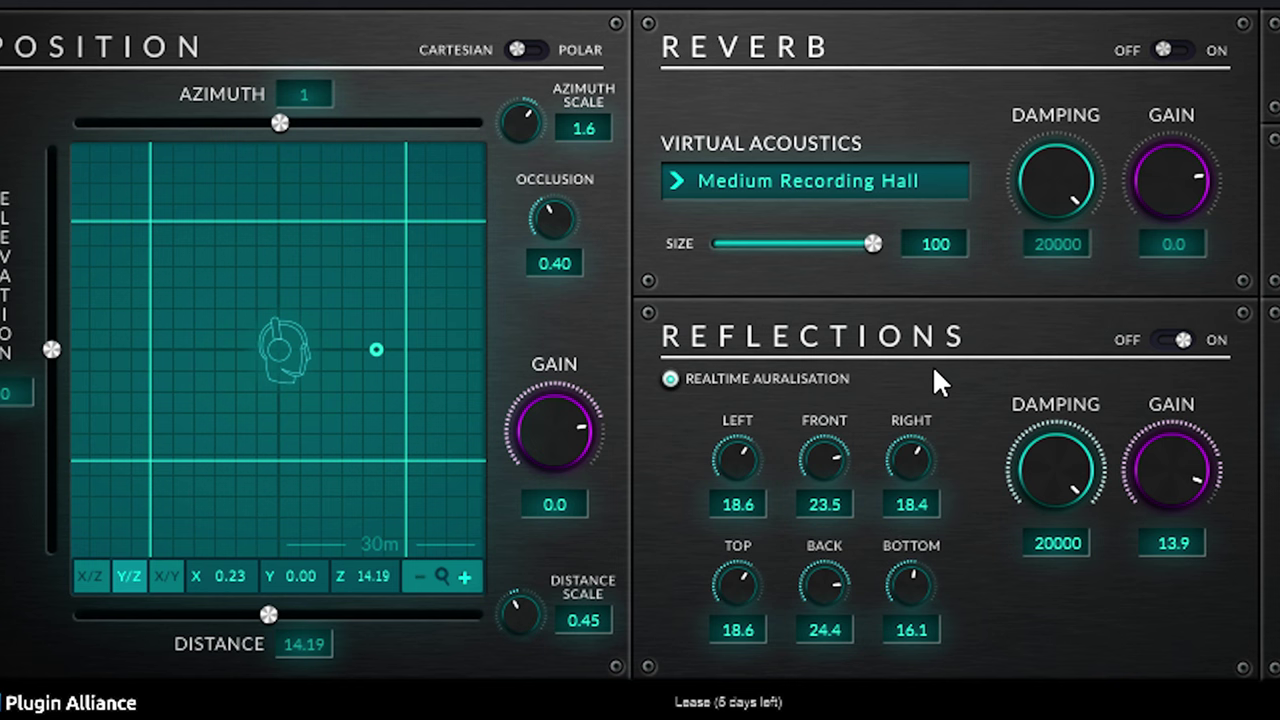
pyautogui.click(168, 577)
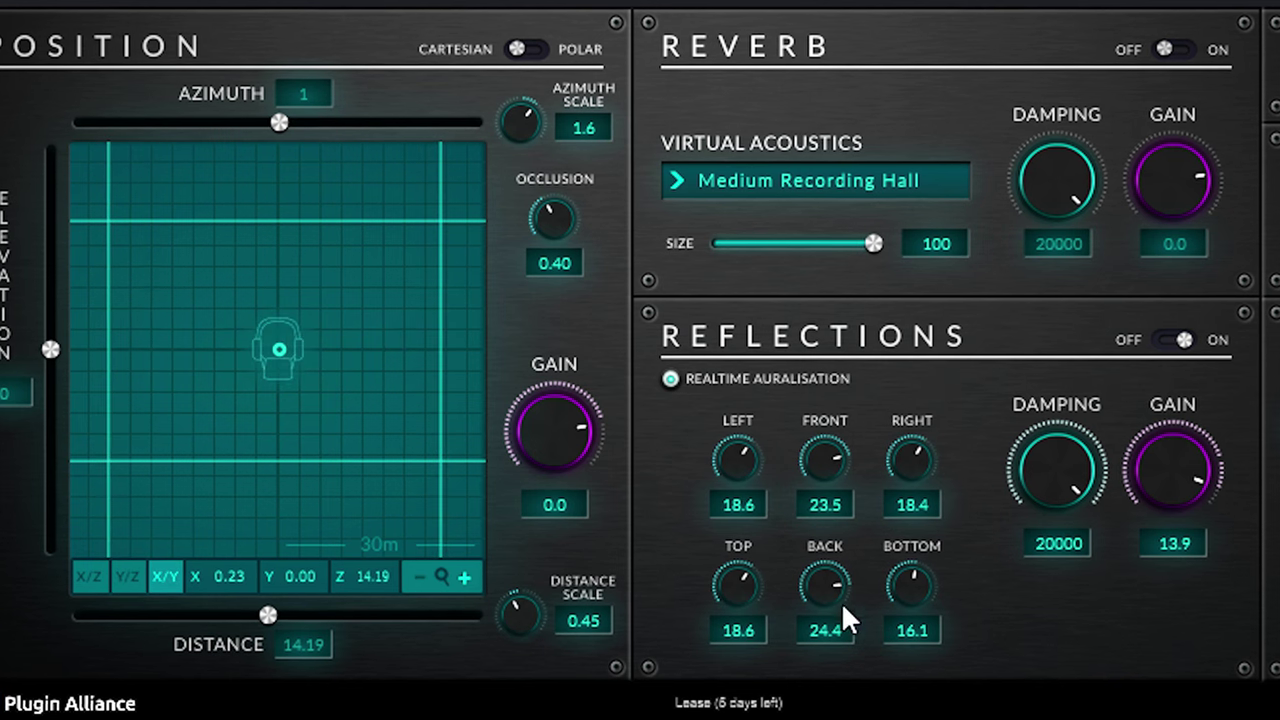
pyautogui.moveTo(740, 576); pyautogui.dragTo(788, 636)
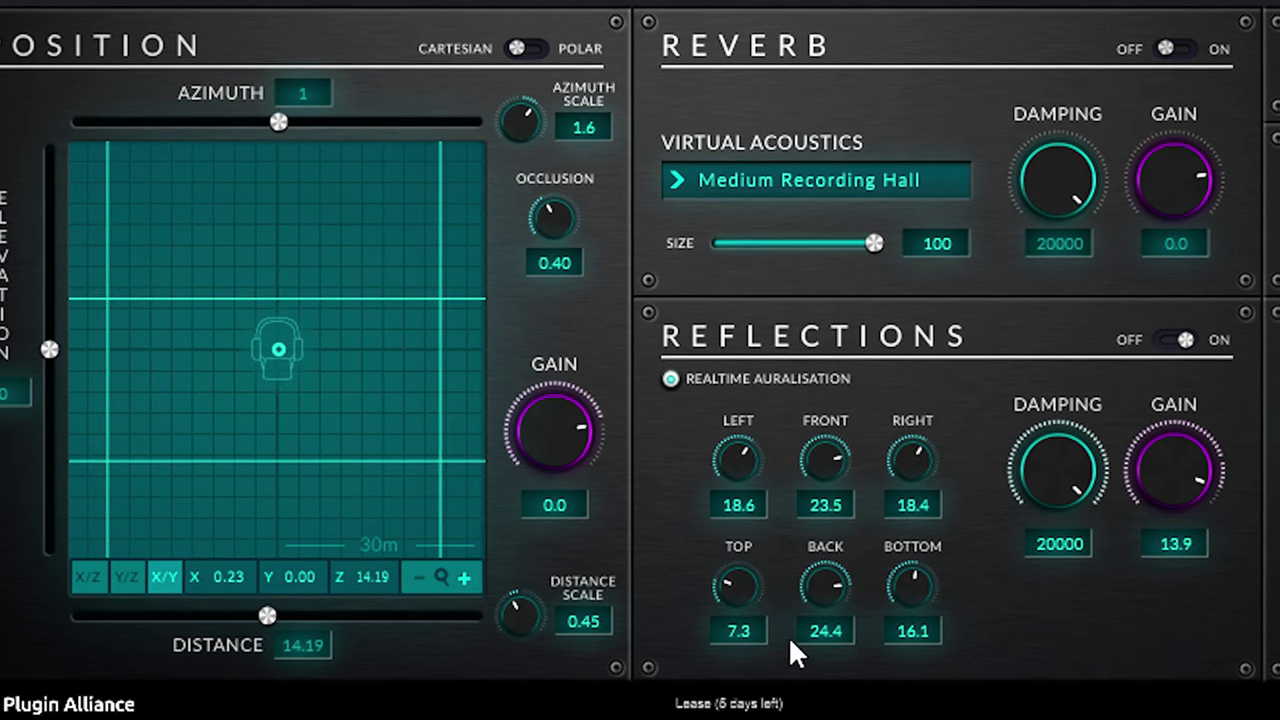
pyautogui.moveTo(905, 583); pyautogui.dragTo(873, 645)
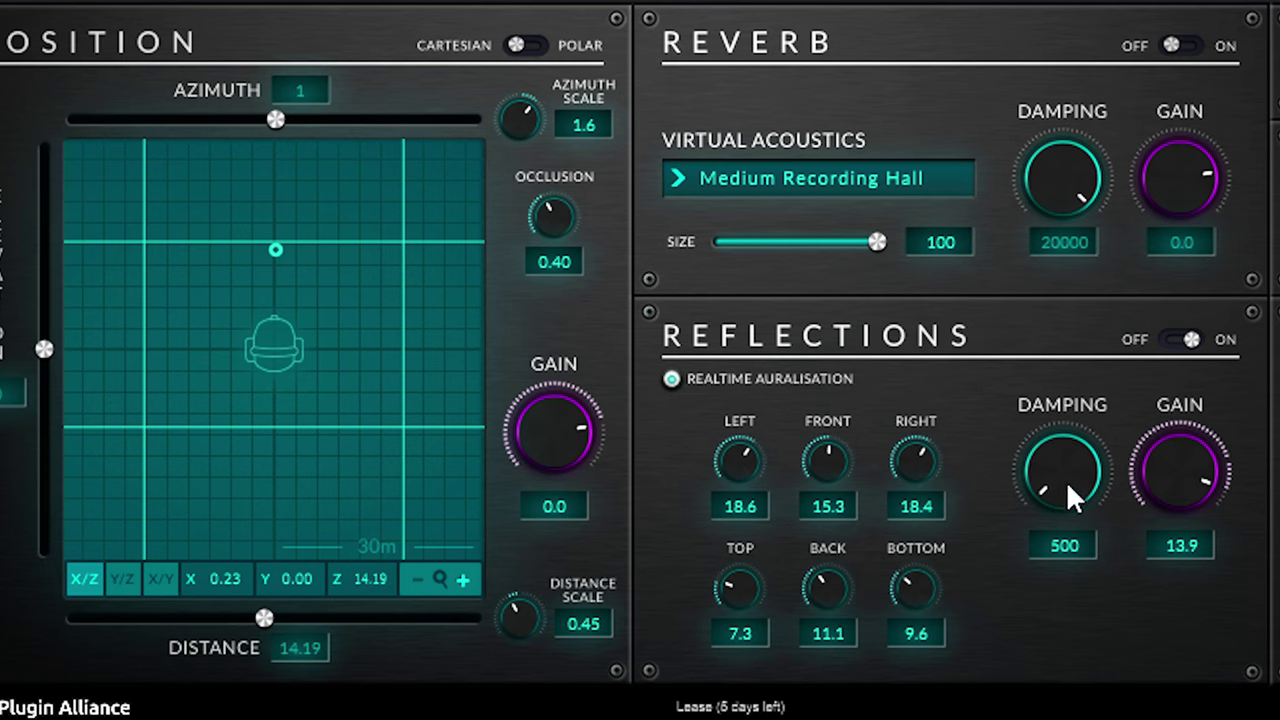
# - Adjust reflection damping, turn reverb on, and try Concert Hall 1 with a slightly higher reverb gain
pyautogui.moveTo(1068, 479); pyautogui.dragTo(1166, 268)
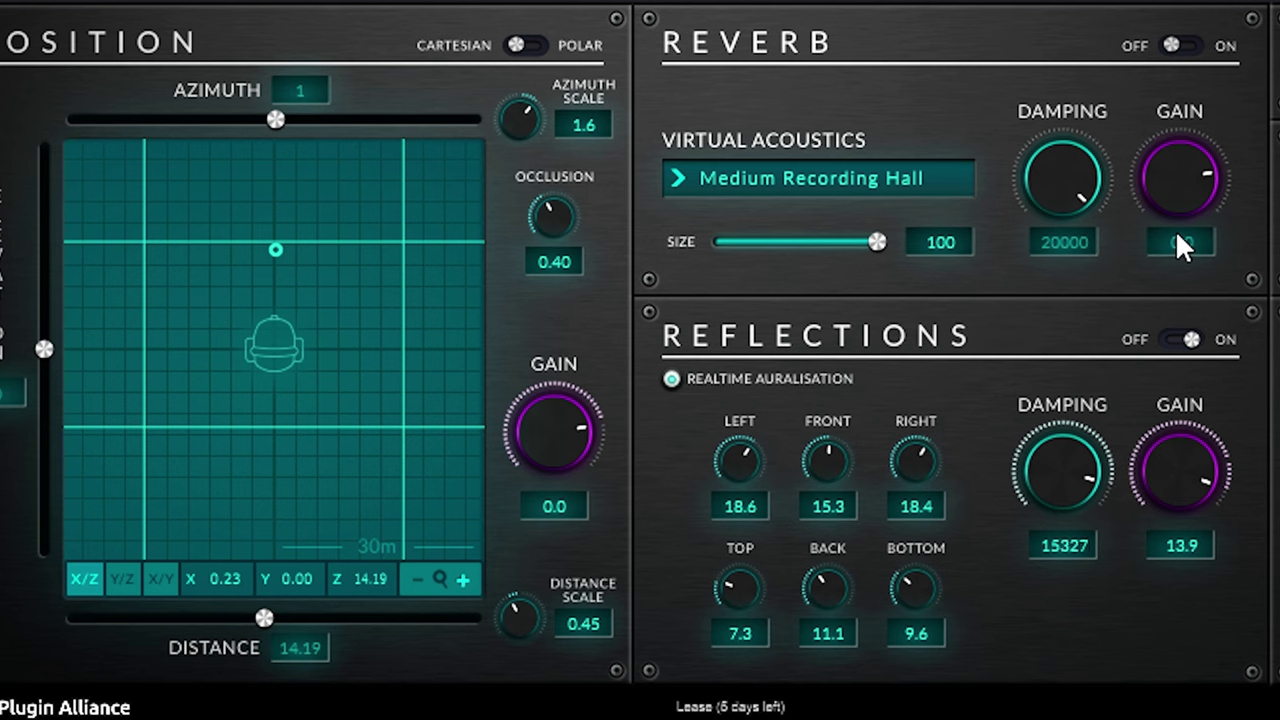
pyautogui.moveTo(1175, 229); pyautogui.dragTo(1147, 462)
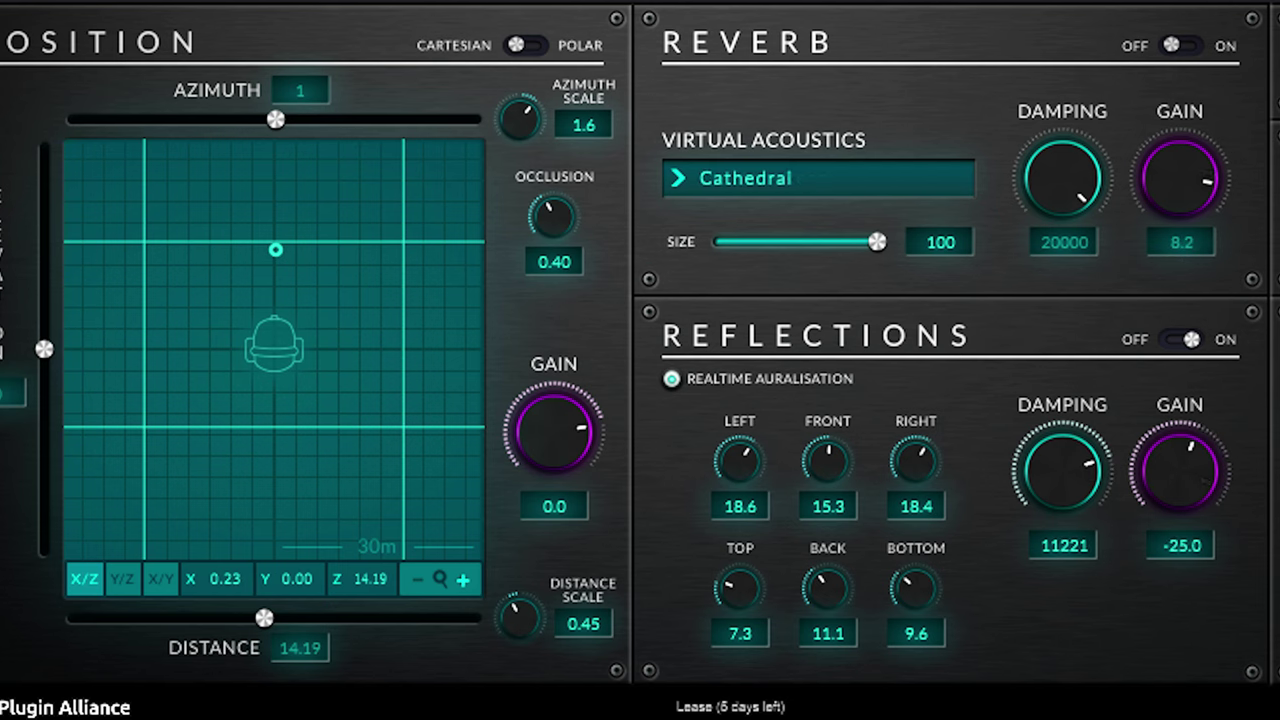
pyautogui.click(1190, 46)
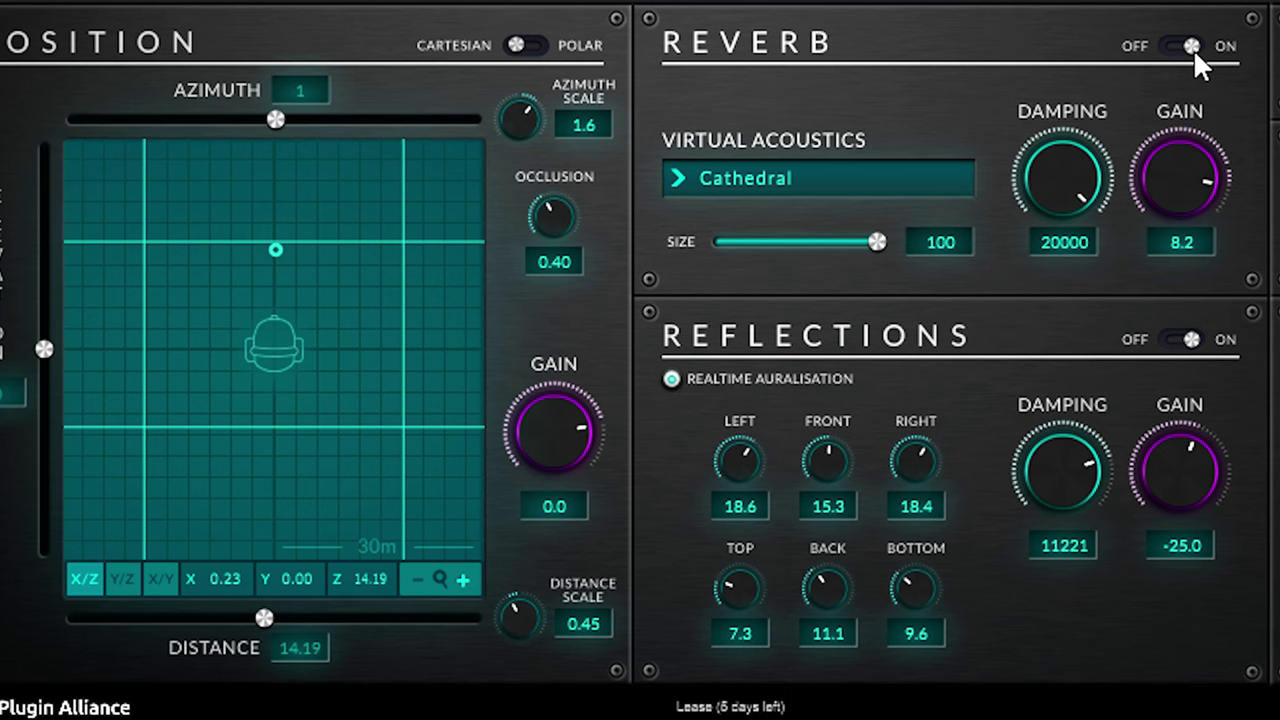
pyautogui.click(825, 180)
pyautogui.moveTo(869, 626)
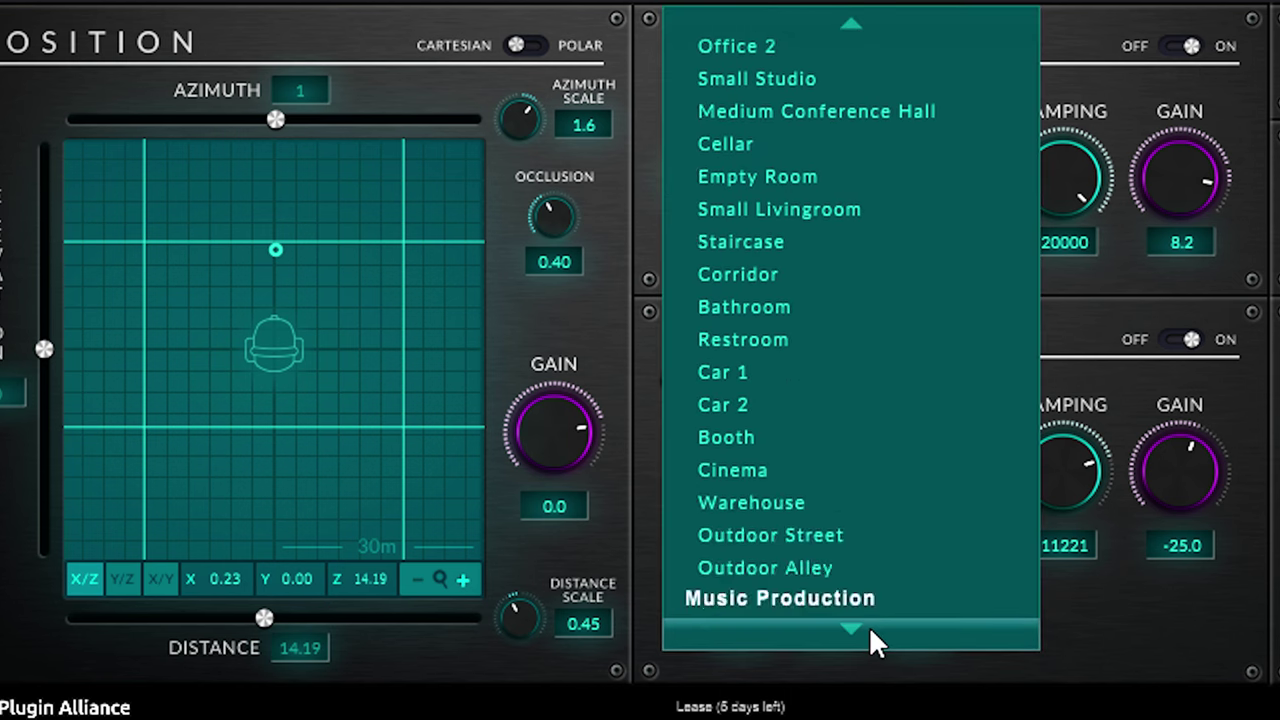
pyautogui.moveTo(869, 21)
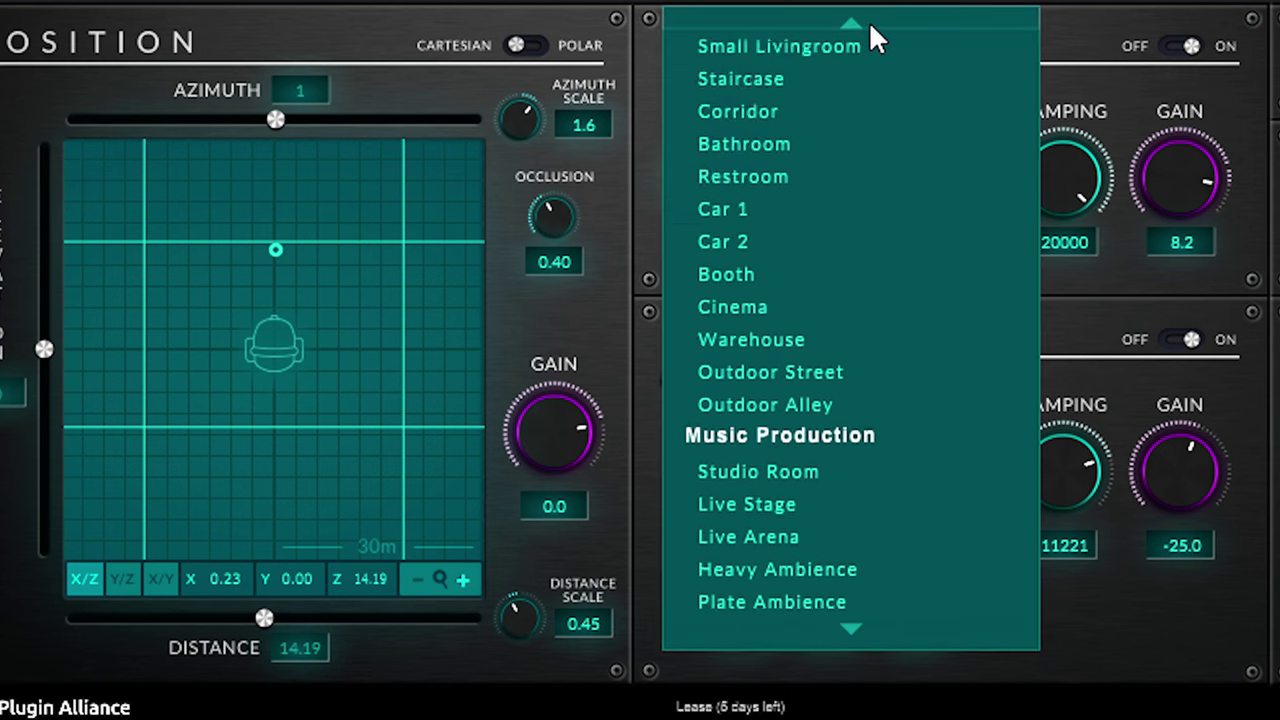
pyautogui.click(808, 125)
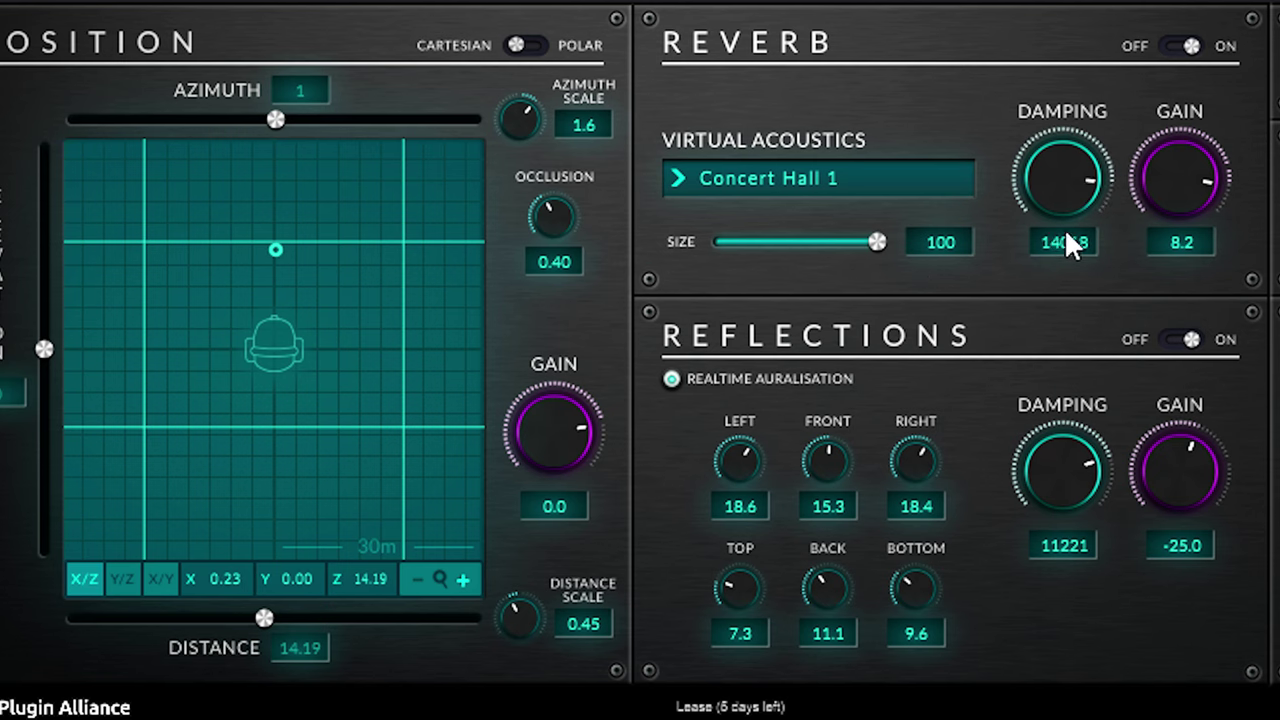
pyautogui.moveTo(1172, 177); pyautogui.dragTo(1173, 172)
# - Try Kings Hall at size 86 and then Office 1, nudge the source right, and settle on Corridor
pyautogui.click(840, 185)
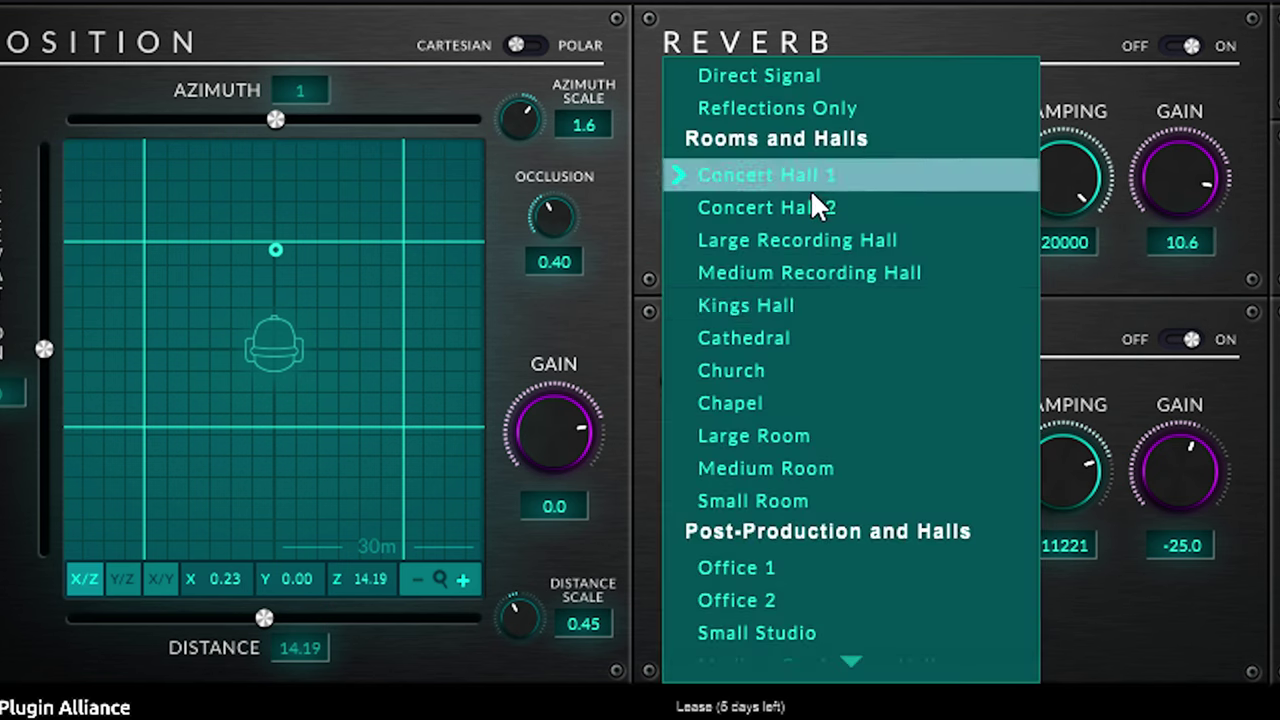
pyautogui.click(803, 305)
pyautogui.moveTo(876, 241); pyautogui.dragTo(870, 238)
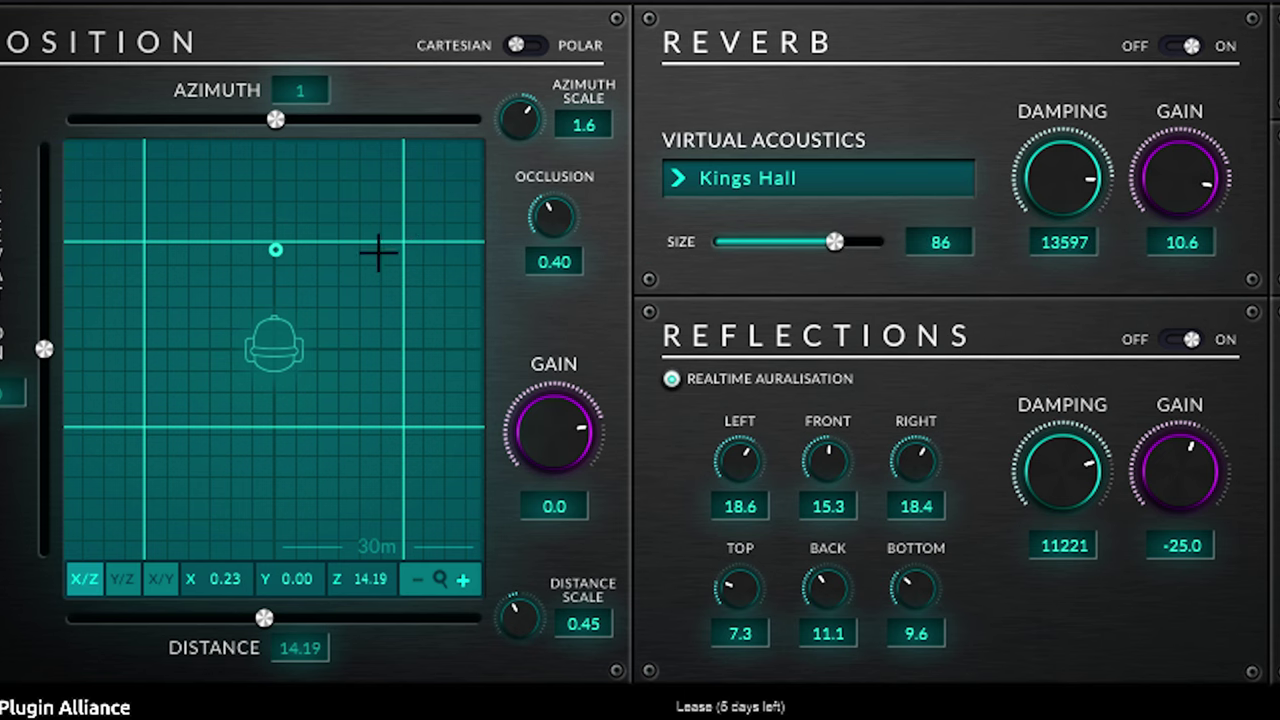
pyautogui.click(845, 180)
pyautogui.click(800, 430)
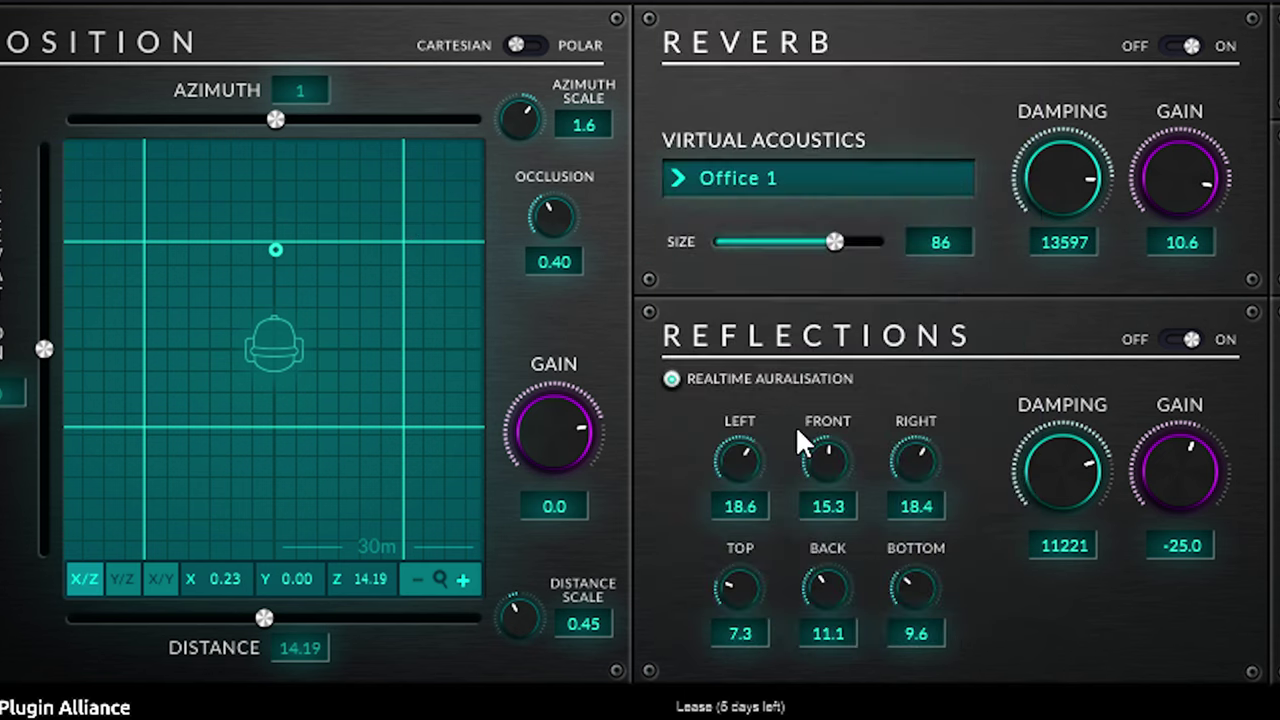
pyautogui.moveTo(289, 243)
pyautogui.mouseDown()
pyautogui.moveTo(228, 243)
pyautogui.moveTo(297, 248)
pyautogui.mouseUp()
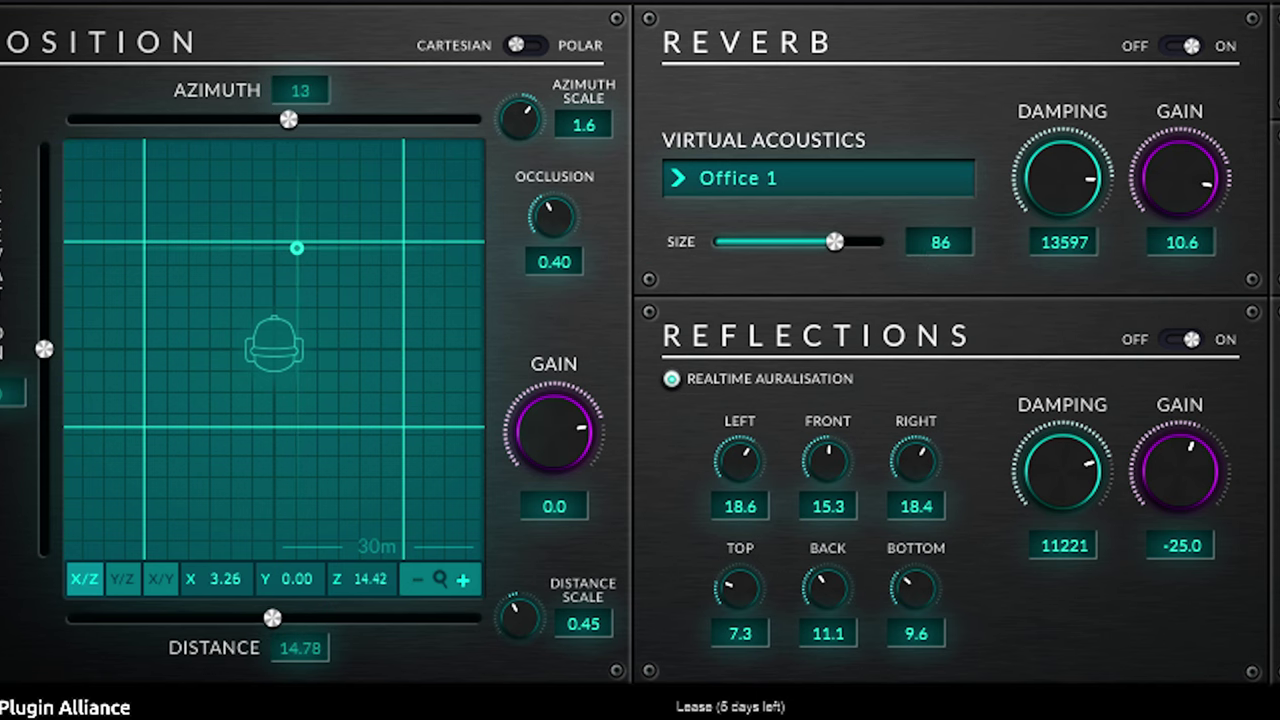
pyautogui.click(672, 190)
pyautogui.click(807, 432)
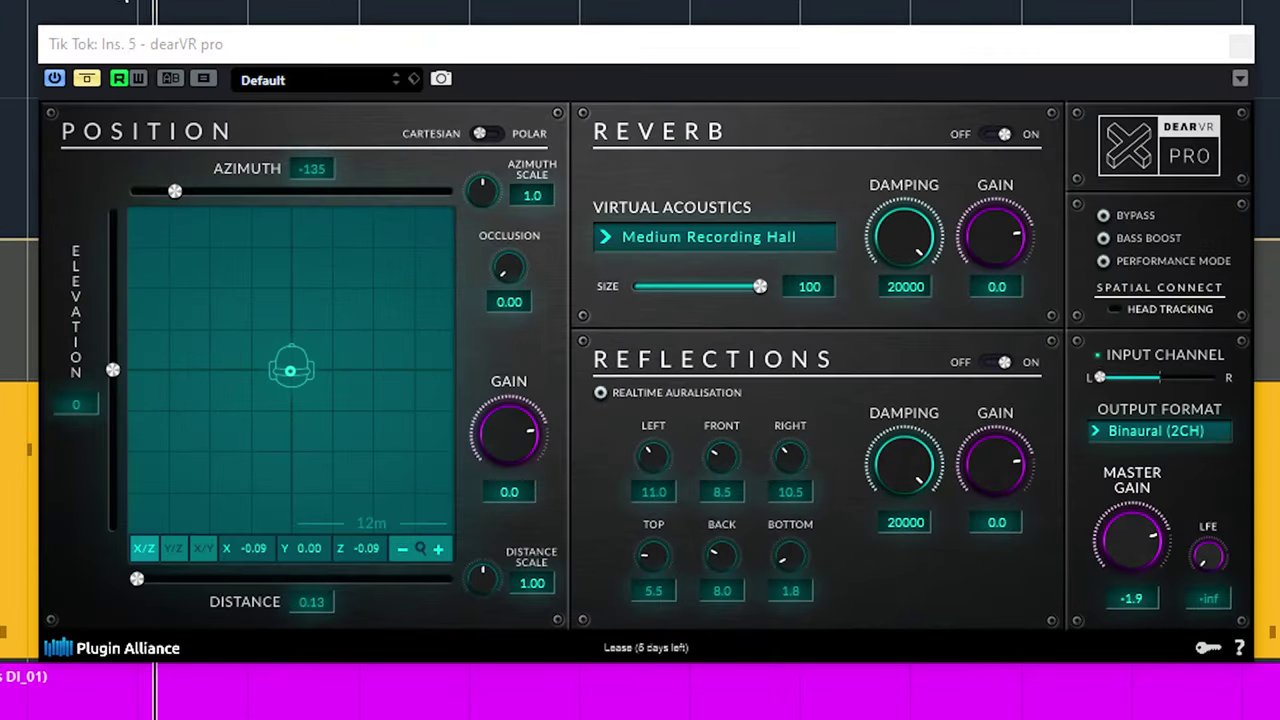
# - Un-bypass the effect and move the source in front to azimuth 2, elevation 28, distance 6.74
pyautogui.click(87, 79)
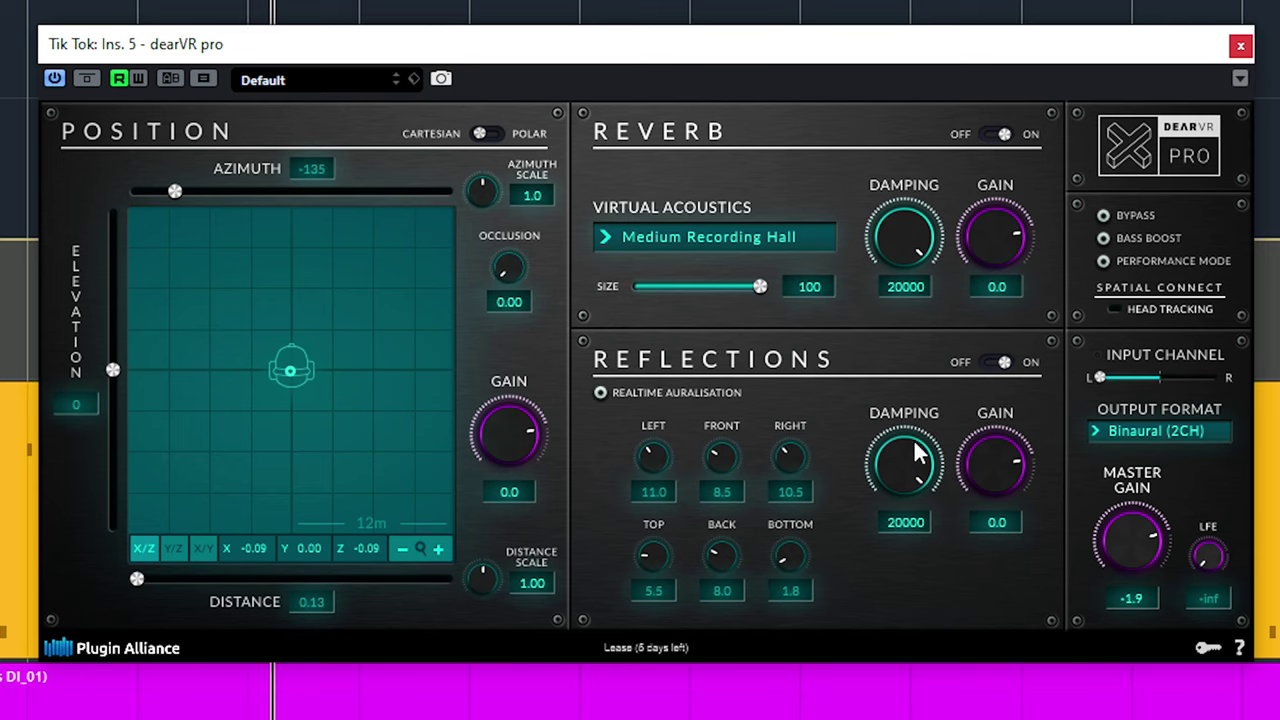
pyautogui.moveTo(290, 370); pyautogui.dragTo(367, 283)
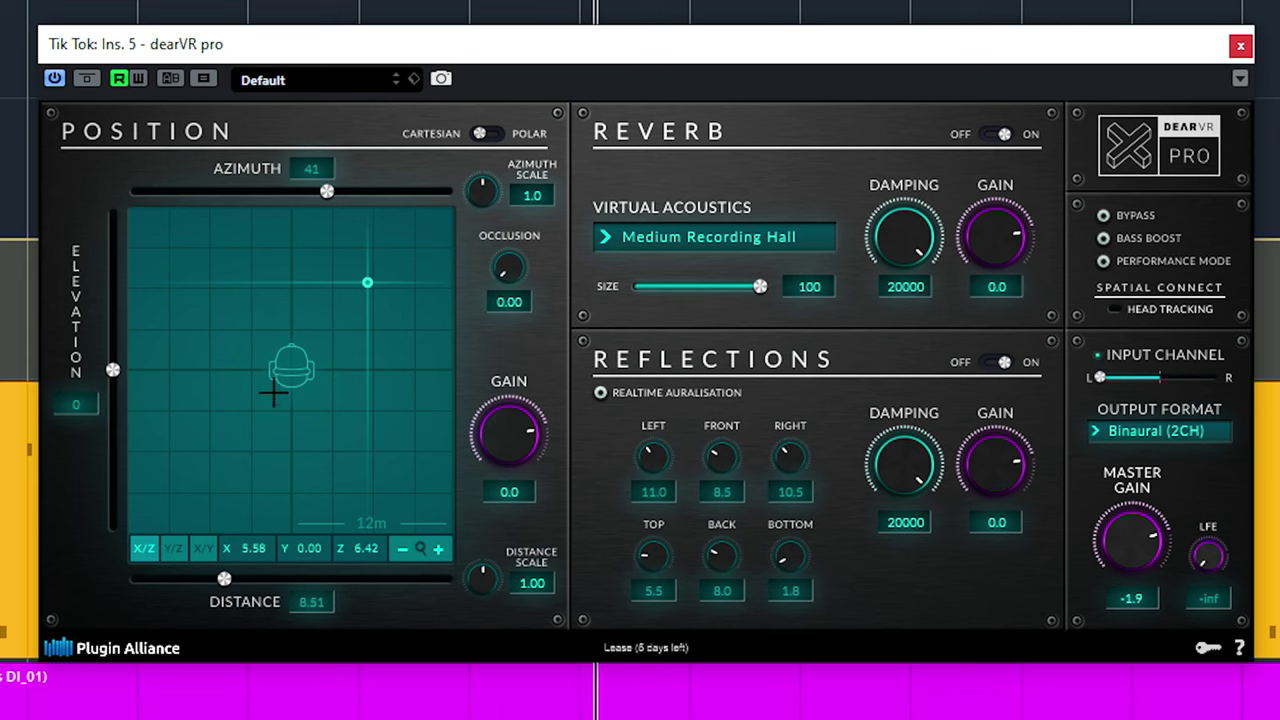
pyautogui.click(174, 548)
pyautogui.moveTo(380, 371); pyautogui.dragTo(390, 327)
pyautogui.click(145, 548)
pyautogui.click(200, 549)
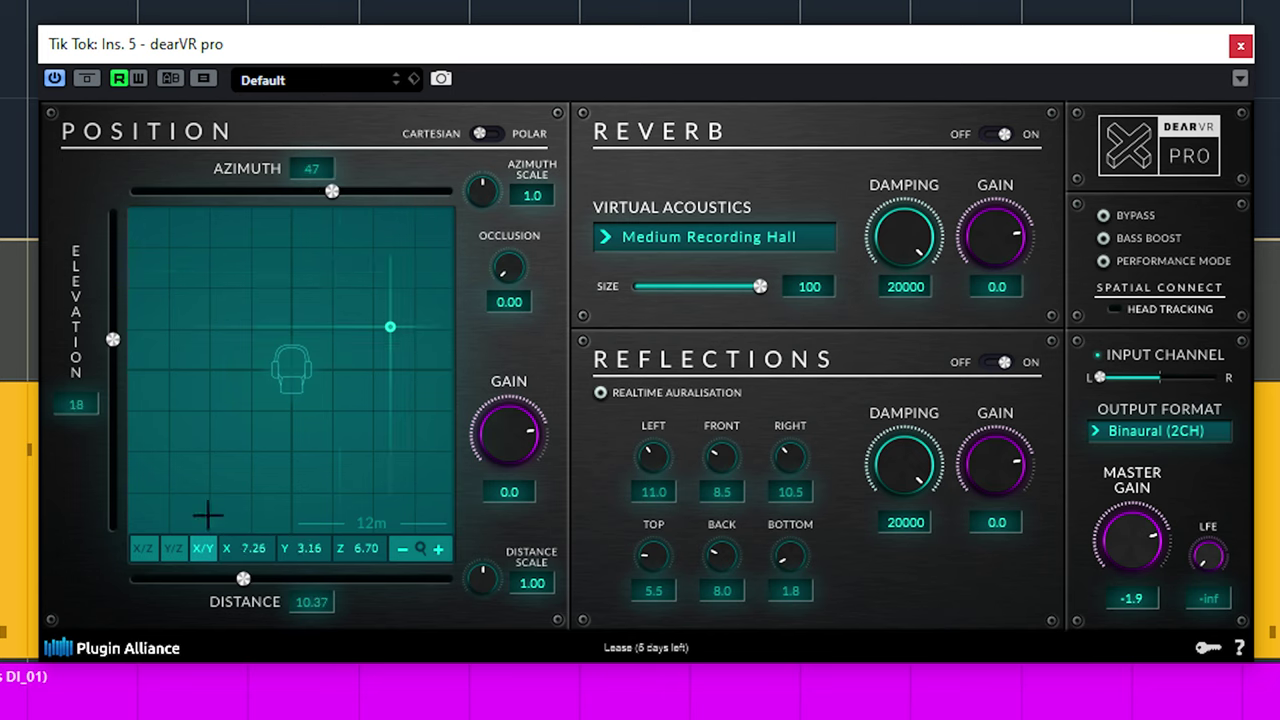
pyautogui.click(143, 548)
pyautogui.moveTo(290, 262); pyautogui.dragTo(293, 288)
# - Switch to Polar coordinates and set the source to azimuth -7, elevation -1
pyautogui.click(174, 548)
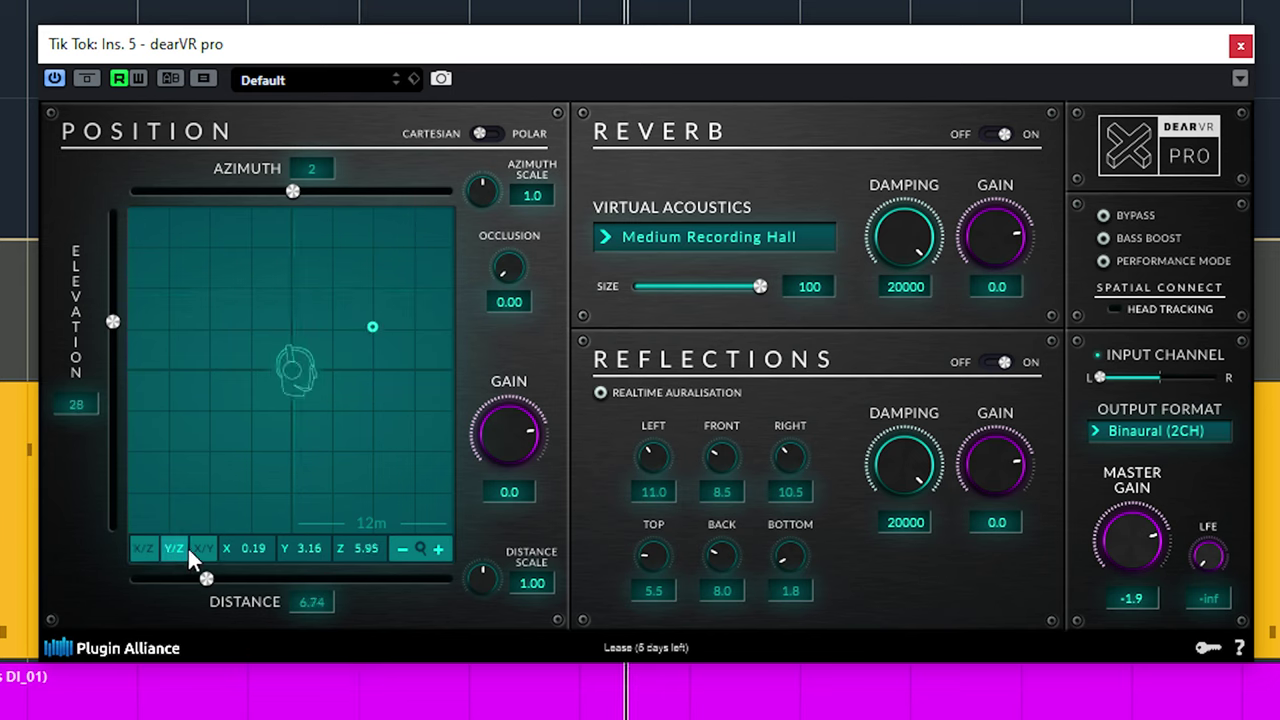
pyautogui.click(491, 132)
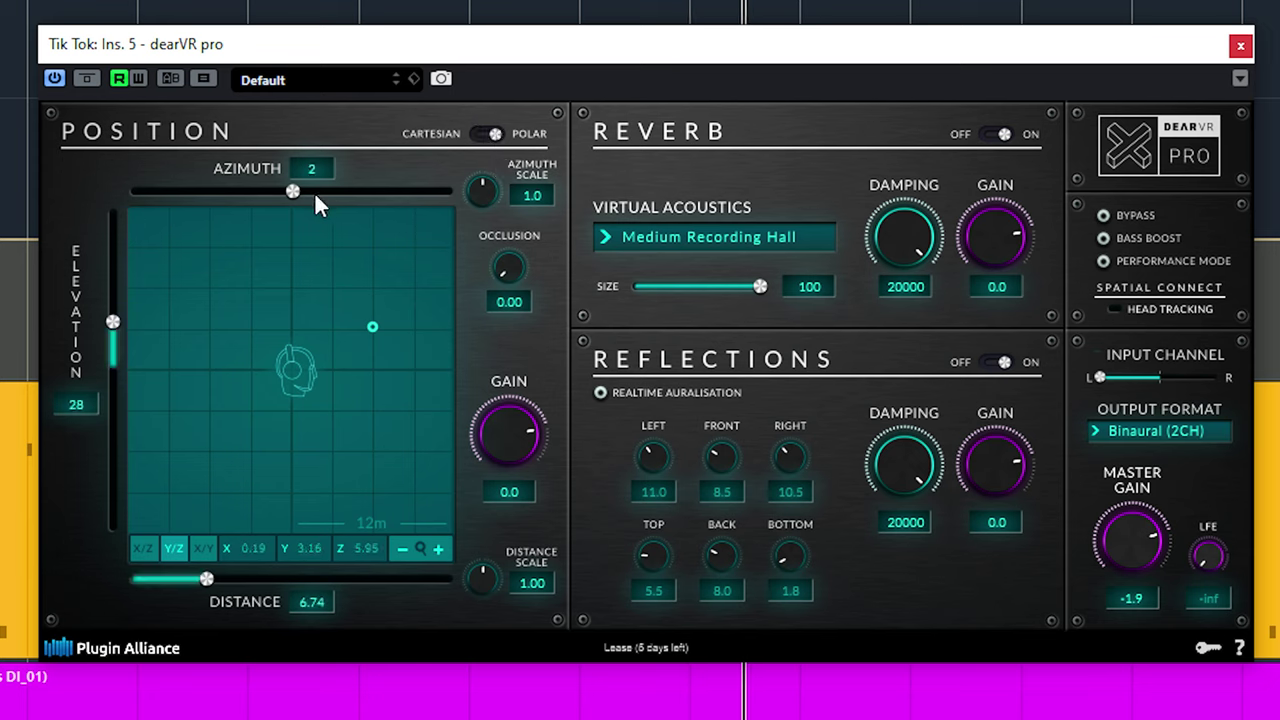
pyautogui.moveTo(292, 191)
pyautogui.mouseDown()
pyautogui.moveTo(403, 190)
pyautogui.moveTo(286, 194)
pyautogui.mouseUp()
pyautogui.moveTo(117, 323); pyautogui.dragTo(137, 475)
pyautogui.moveTo(143, 381); pyautogui.dragTo(143, 370)
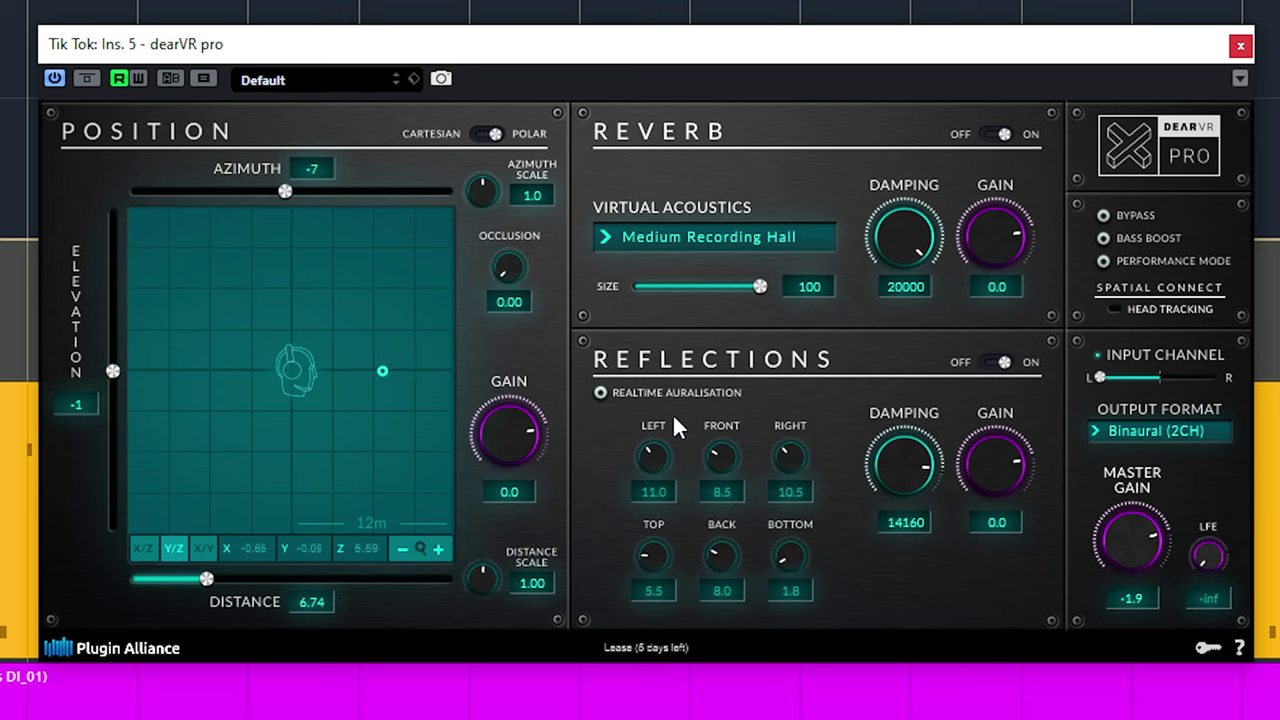
# - Enable realtime auralisation and set the left reflection to 6.7 and the right to 8.0
pyautogui.click(601, 393)
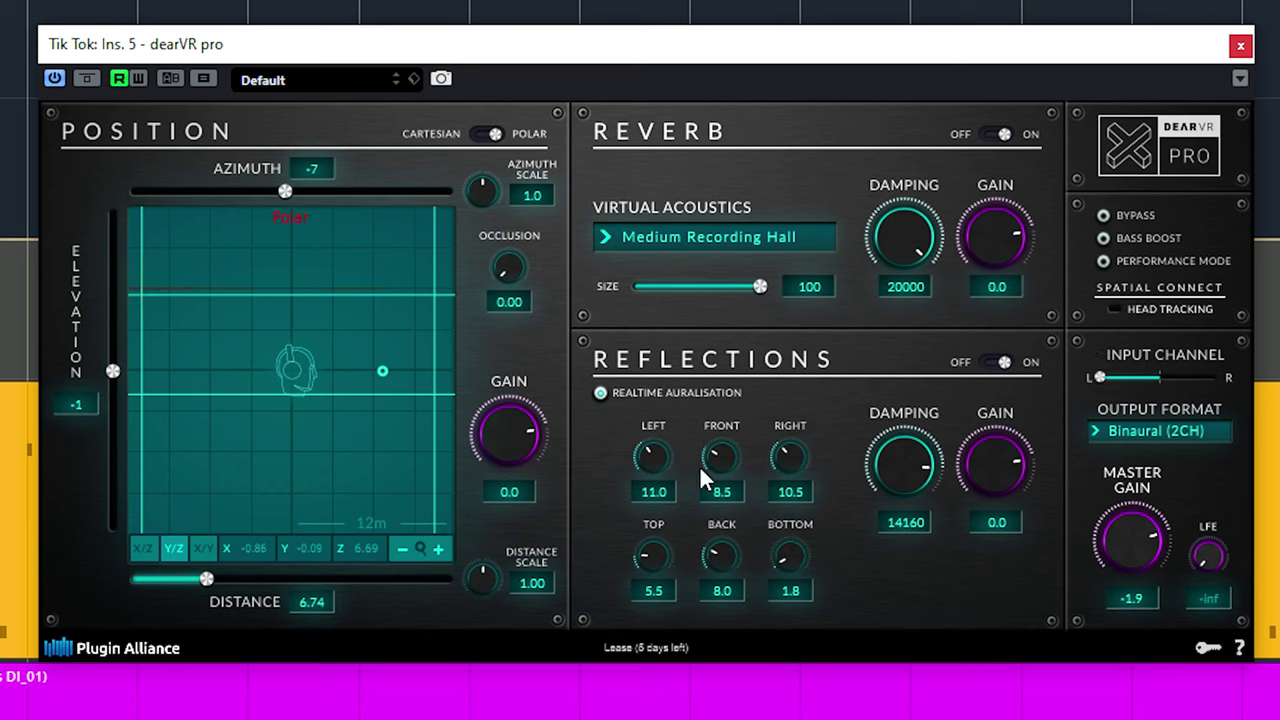
pyautogui.moveTo(648, 451); pyautogui.dragTo(670, 490)
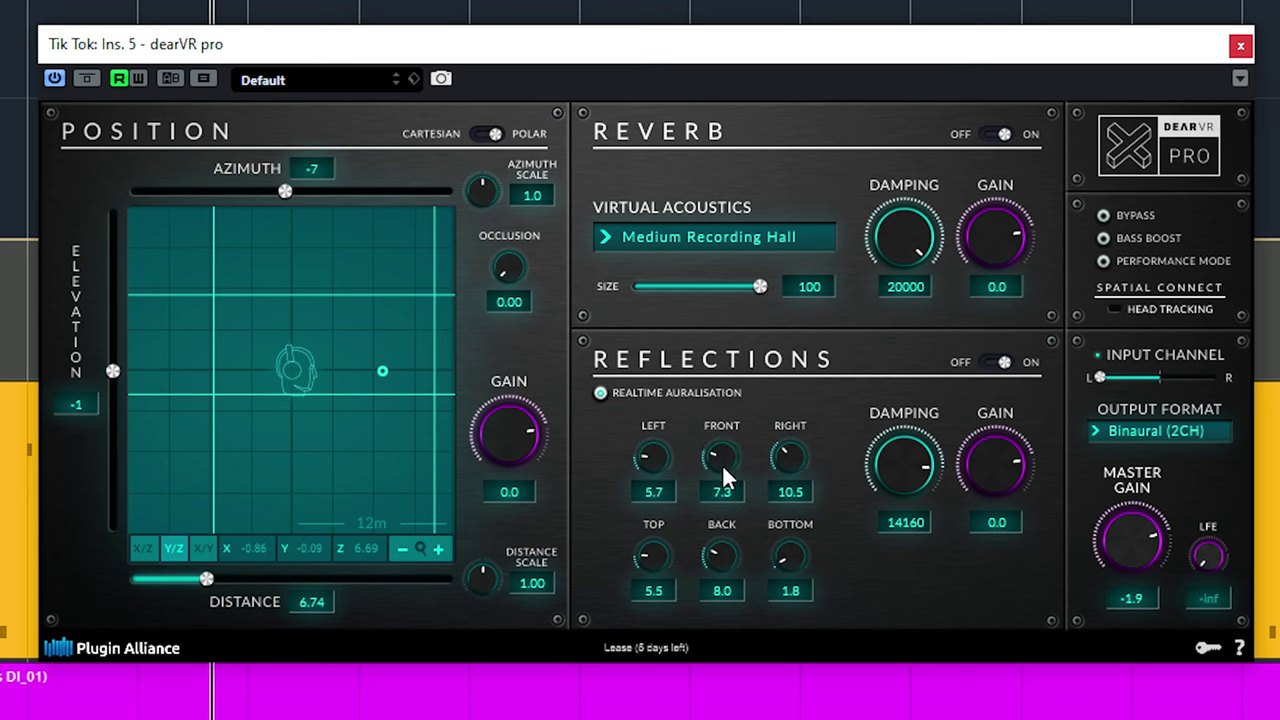
pyautogui.moveTo(796, 456); pyautogui.dragTo(765, 510)
pyautogui.click(142, 548)
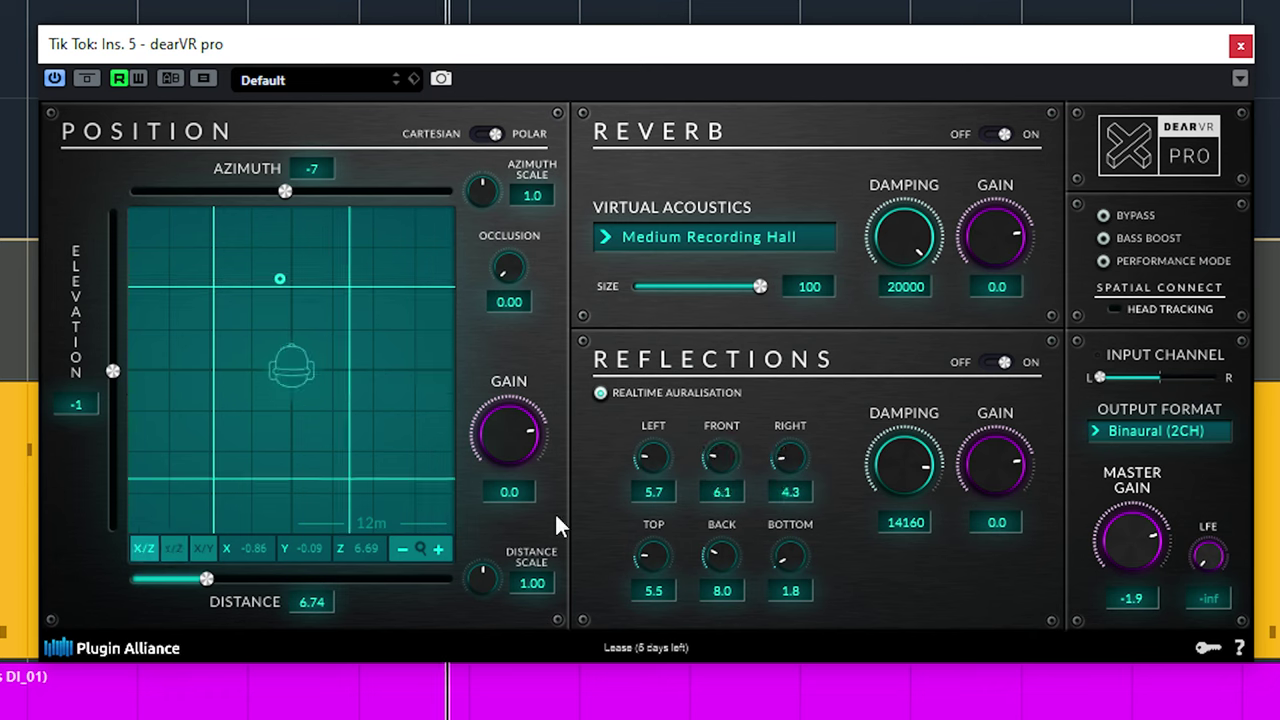
pyautogui.moveTo(658, 462); pyautogui.dragTo(657, 446)
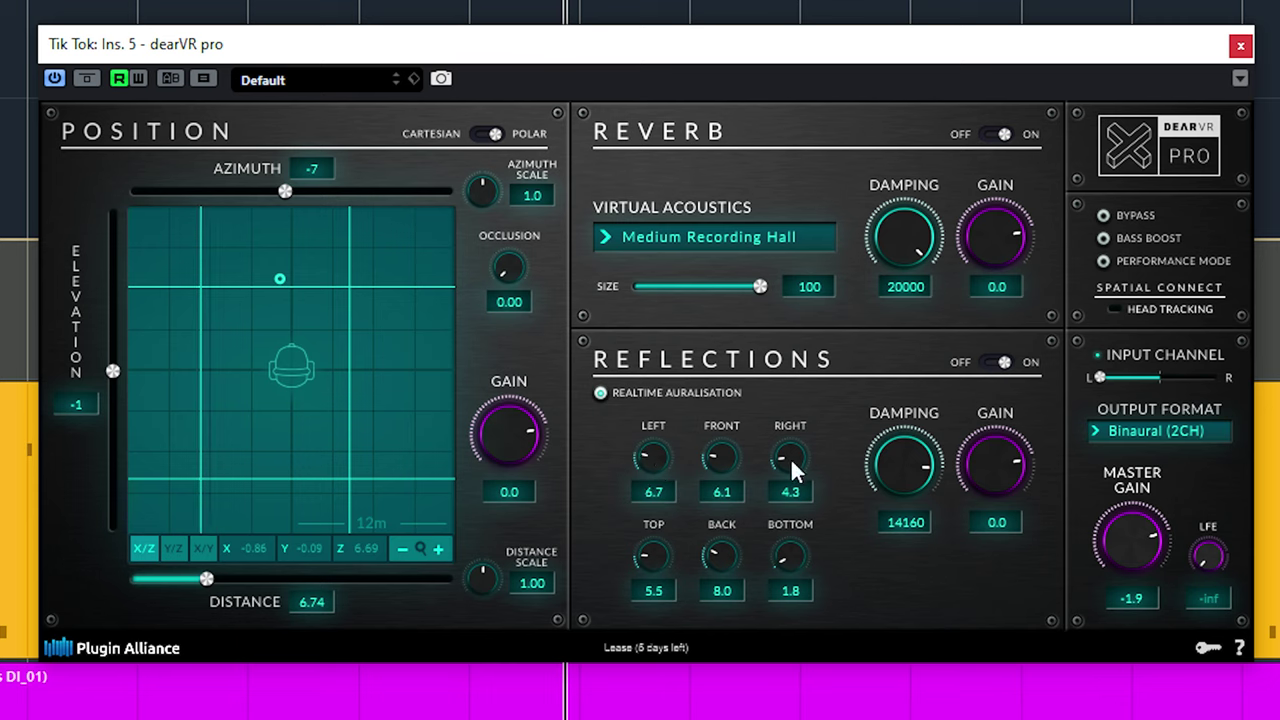
pyautogui.moveTo(789, 461); pyautogui.dragTo(793, 419)
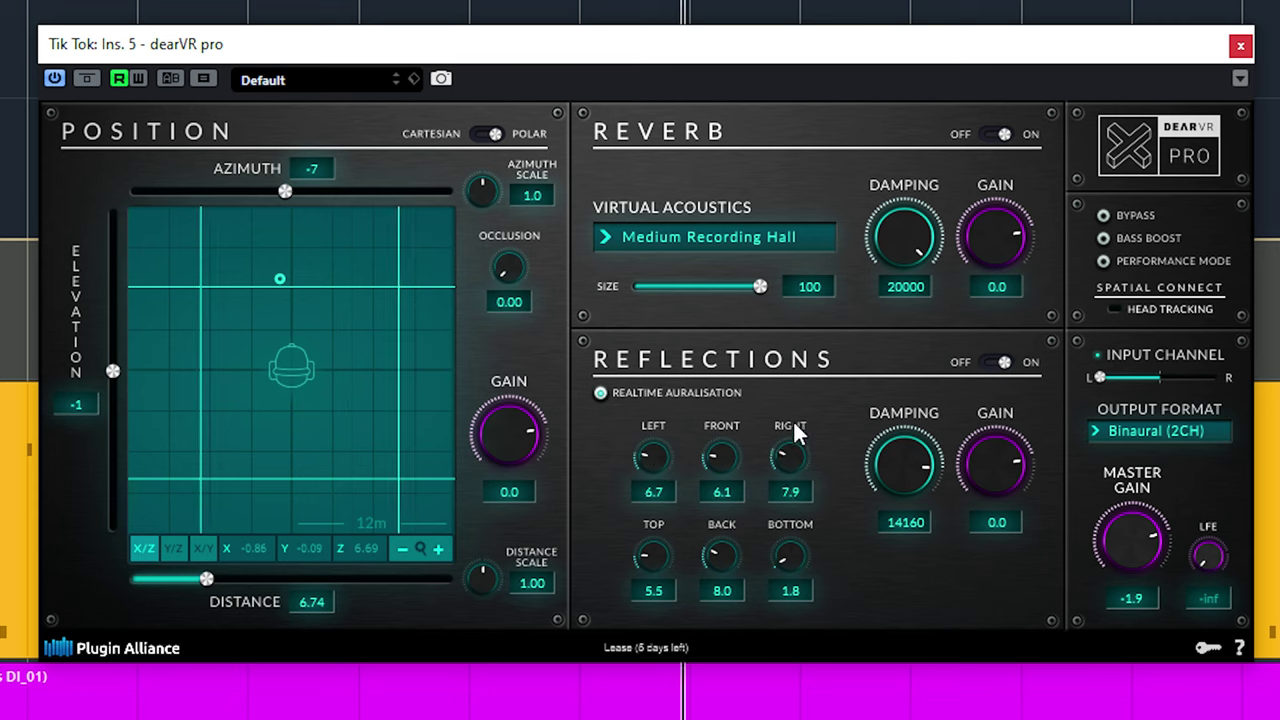
# - Set the top reflection to 6.7, bottom 6.0, reflections gain 10.1, and choose Large Room acoustics
pyautogui.click(205, 550)
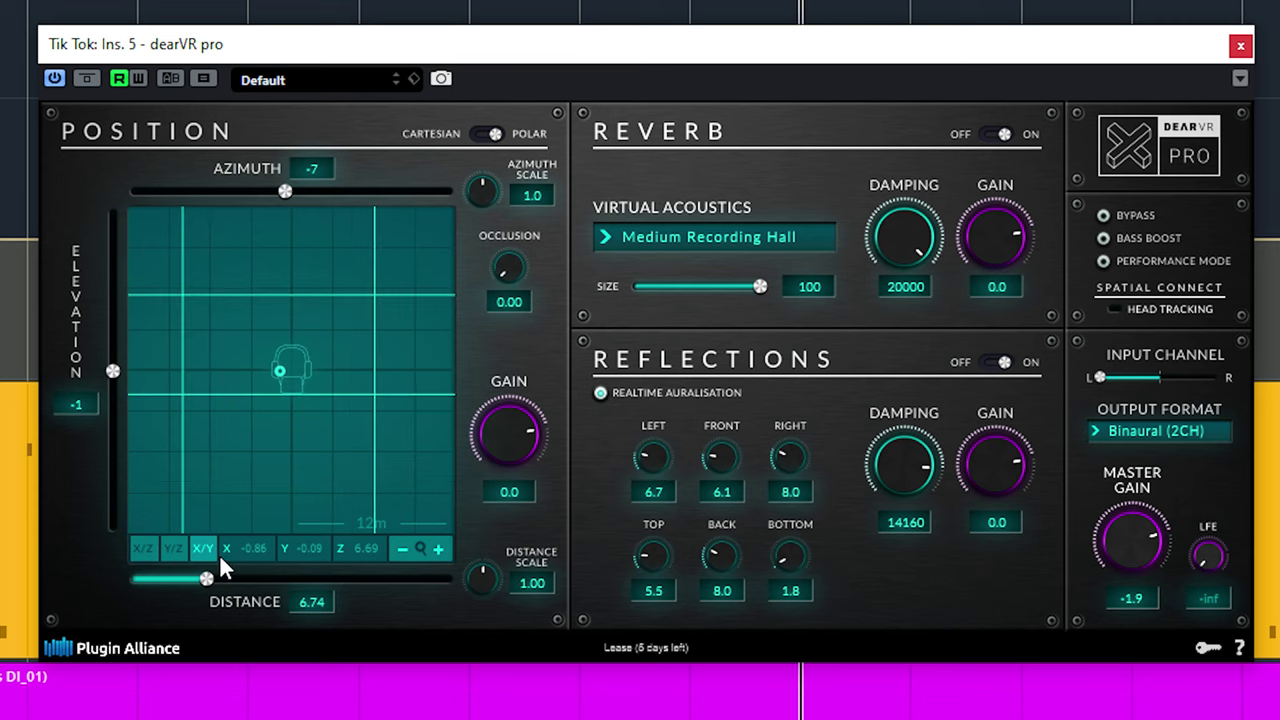
pyautogui.moveTo(651, 551)
pyautogui.mouseDown()
pyautogui.moveTo(657, 536)
pyautogui.moveTo(657, 547)
pyautogui.mouseUp()
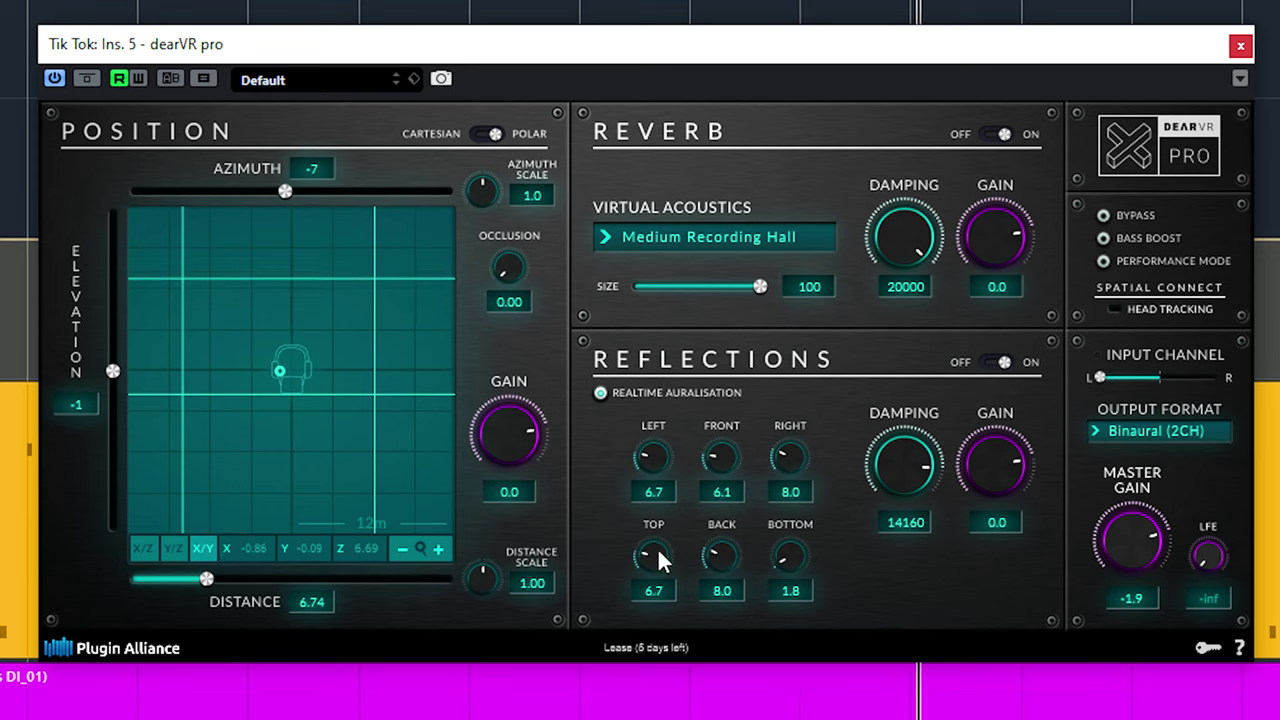
pyautogui.moveTo(788, 556); pyautogui.dragTo(796, 516)
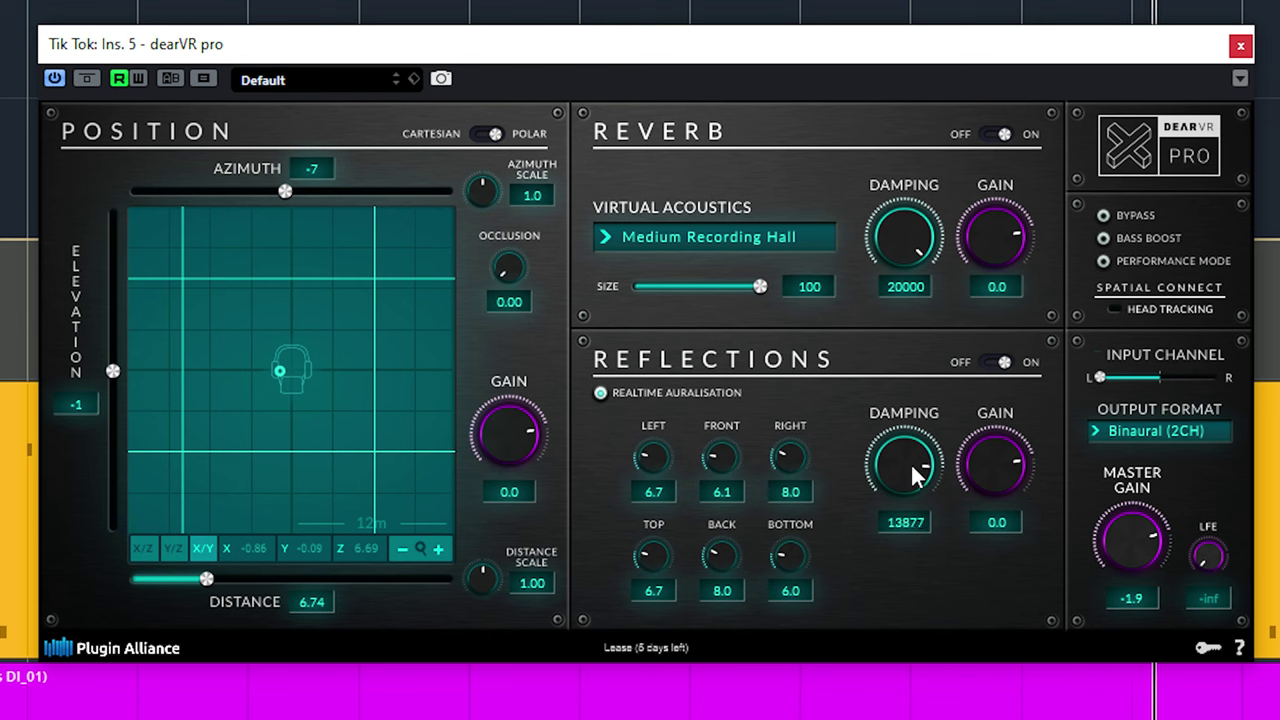
pyautogui.moveTo(990, 453); pyautogui.dragTo(990, 438)
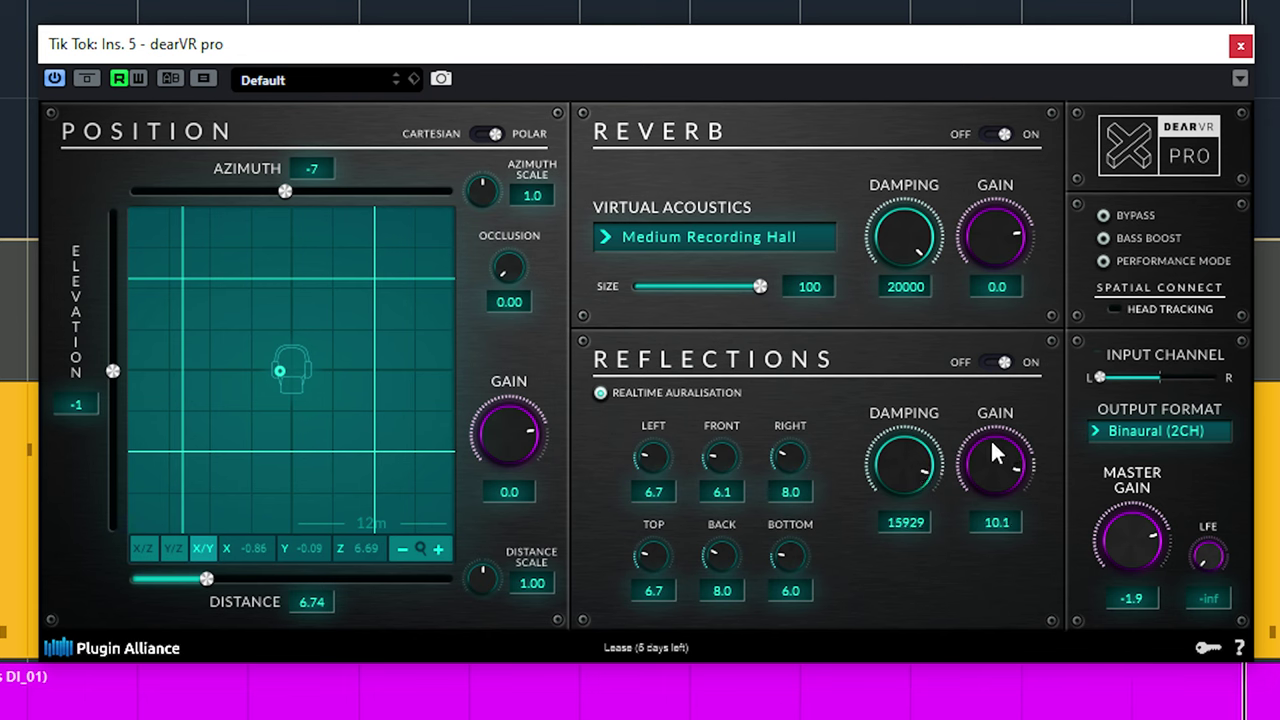
pyautogui.click(730, 240)
pyautogui.click(663, 360)
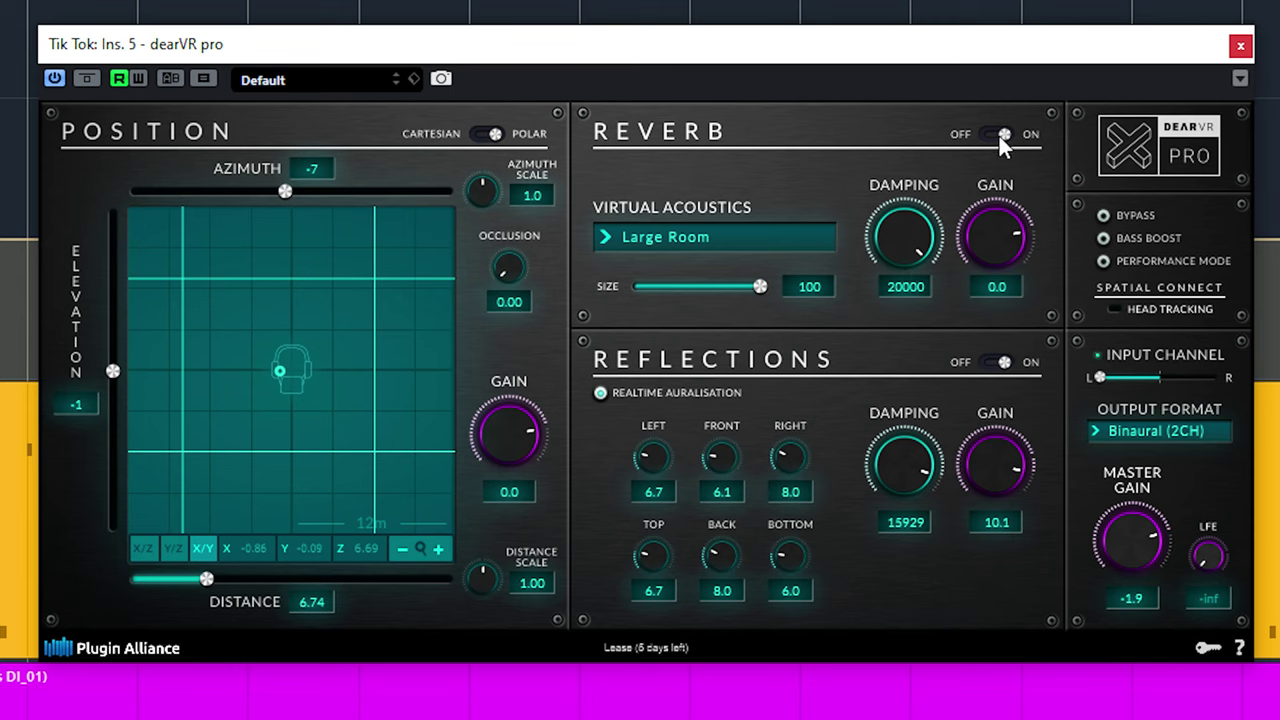
# - Raise the reverb gain to 22.1, switch back to Cartesian, and move the source to the listener's left
pyautogui.moveTo(976, 223); pyautogui.dragTo(988, 180)
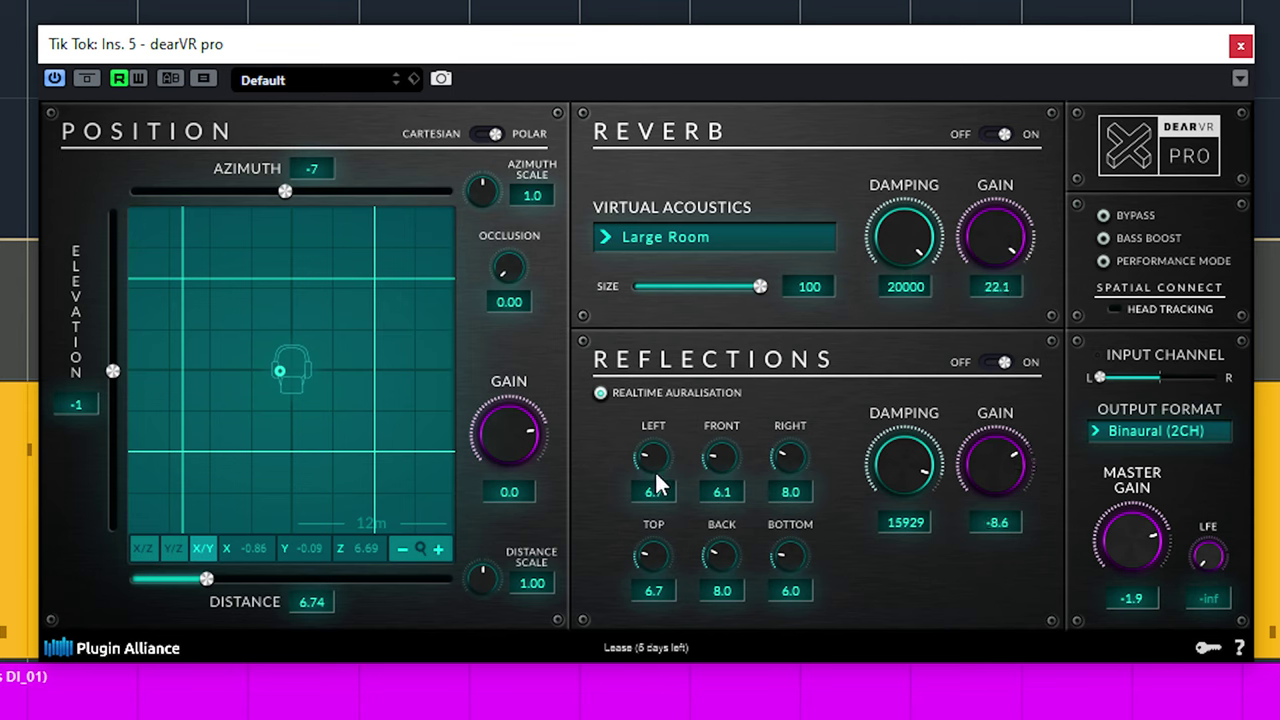
pyautogui.click(482, 133)
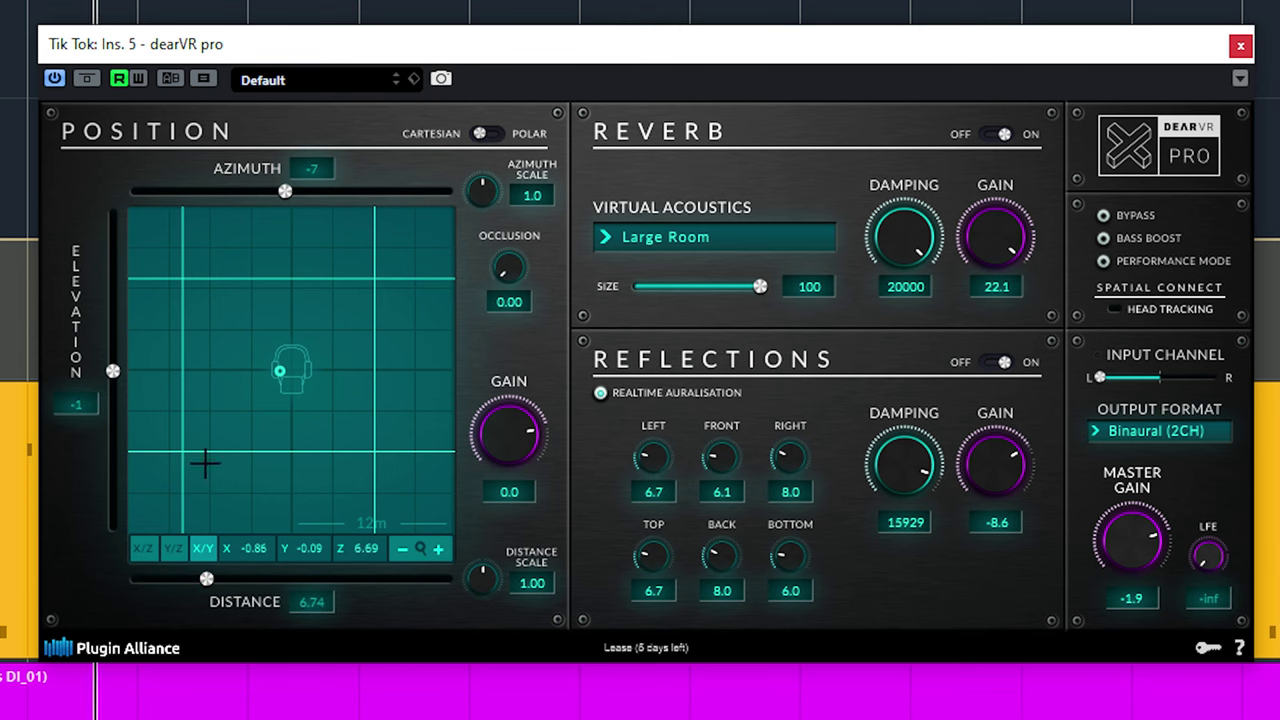
pyautogui.click(143, 548)
pyautogui.moveTo(279, 279)
pyautogui.mouseDown()
pyautogui.moveTo(138, 346)
pyautogui.moveTo(166, 446)
pyautogui.moveTo(229, 503)
pyautogui.moveTo(347, 512)
pyautogui.moveTo(423, 400)
pyautogui.moveTo(300, 290)
pyautogui.moveTo(289, 235)
pyautogui.moveTo(288, 274)
pyautogui.mouseUp()
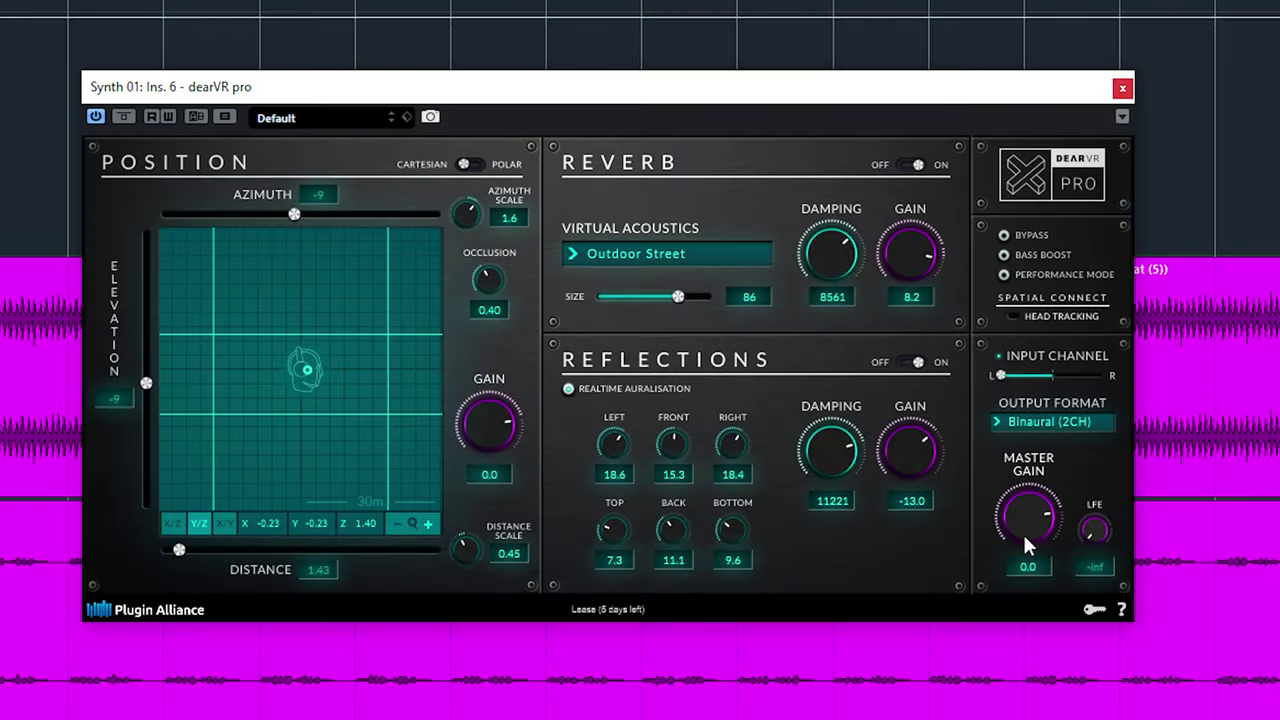
# - Set Synth 01's Output Format to Speakers 2.0 Stereo (2CH), replacing Binaural
pyautogui.click(1057, 422)
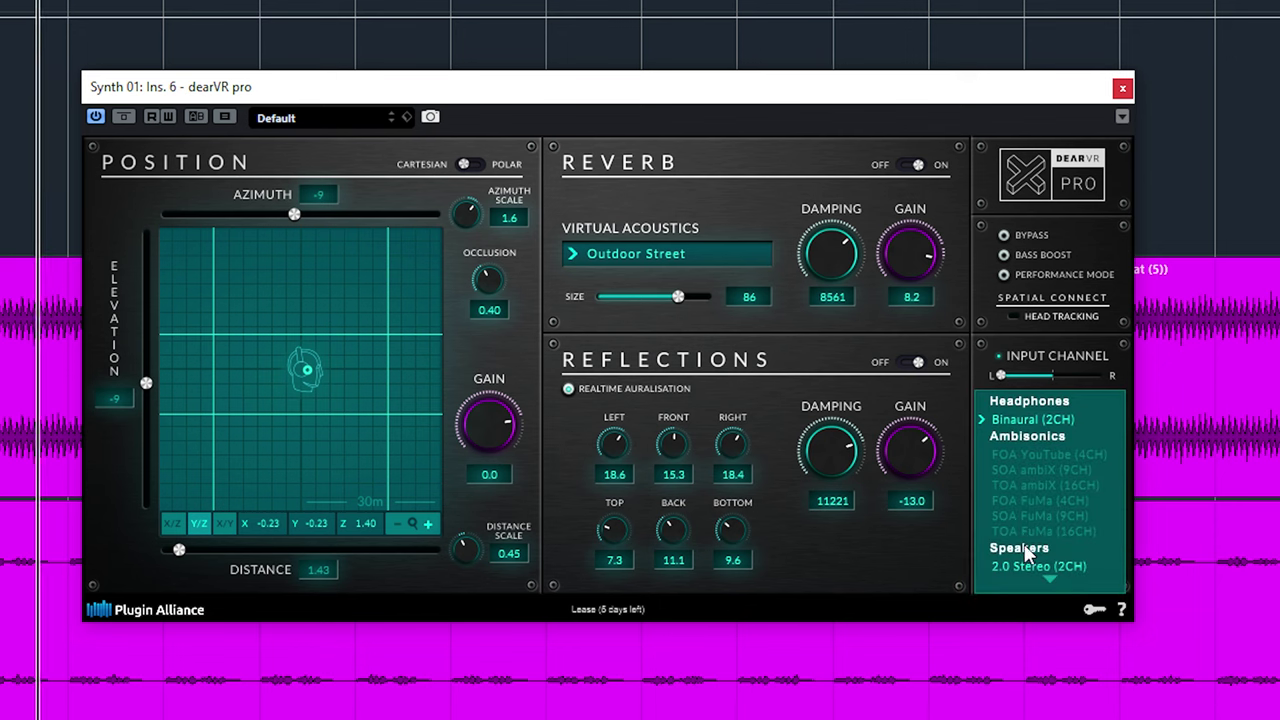
pyautogui.click(908, 561)
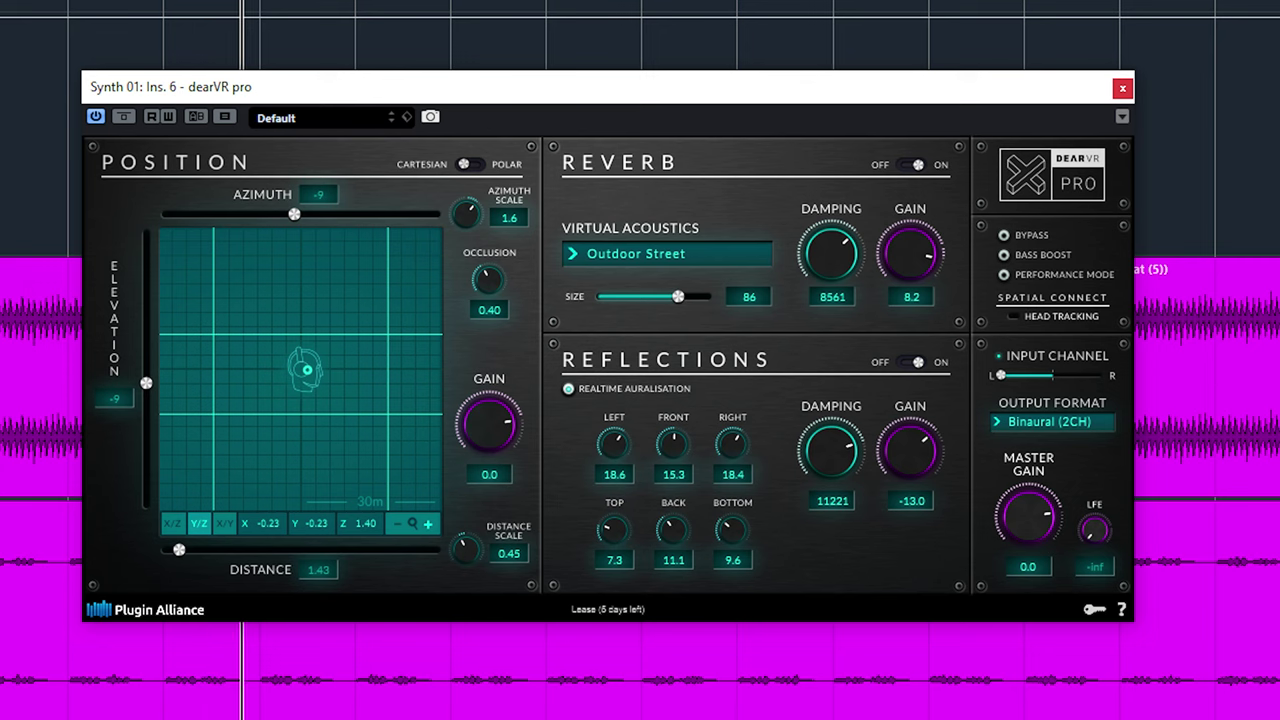
pyautogui.click(1045, 422)
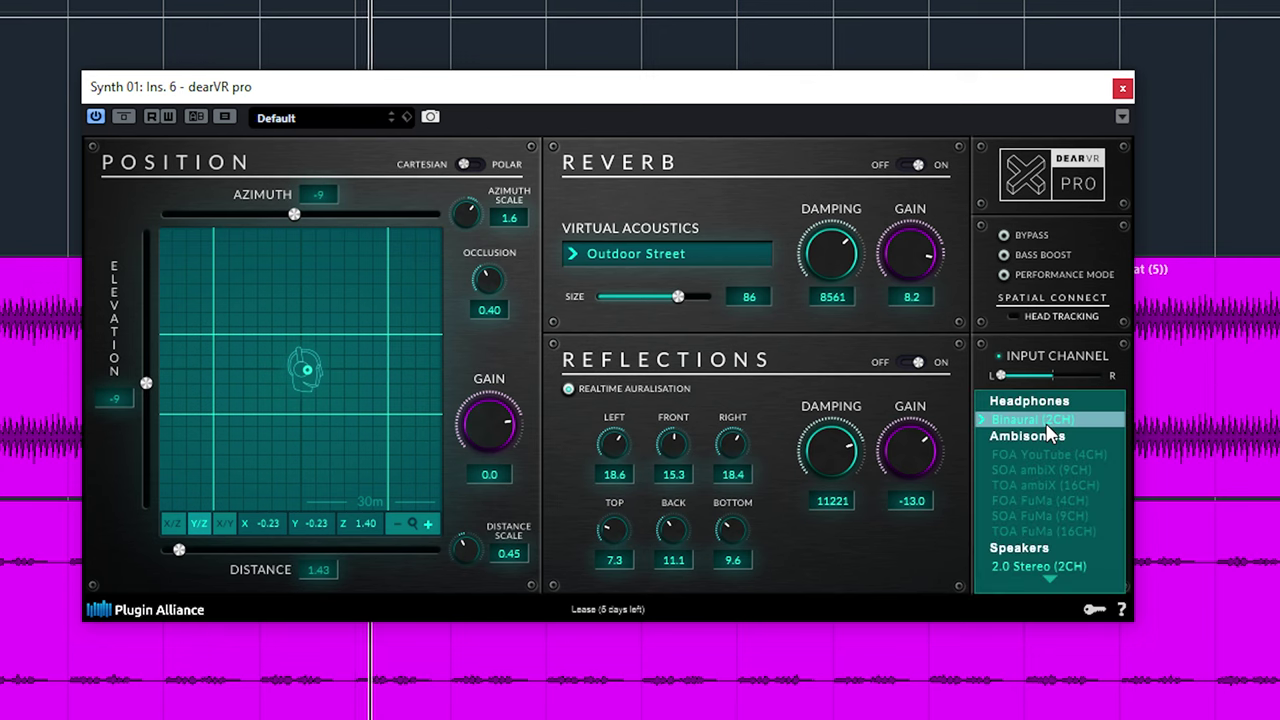
pyautogui.click(1040, 564)
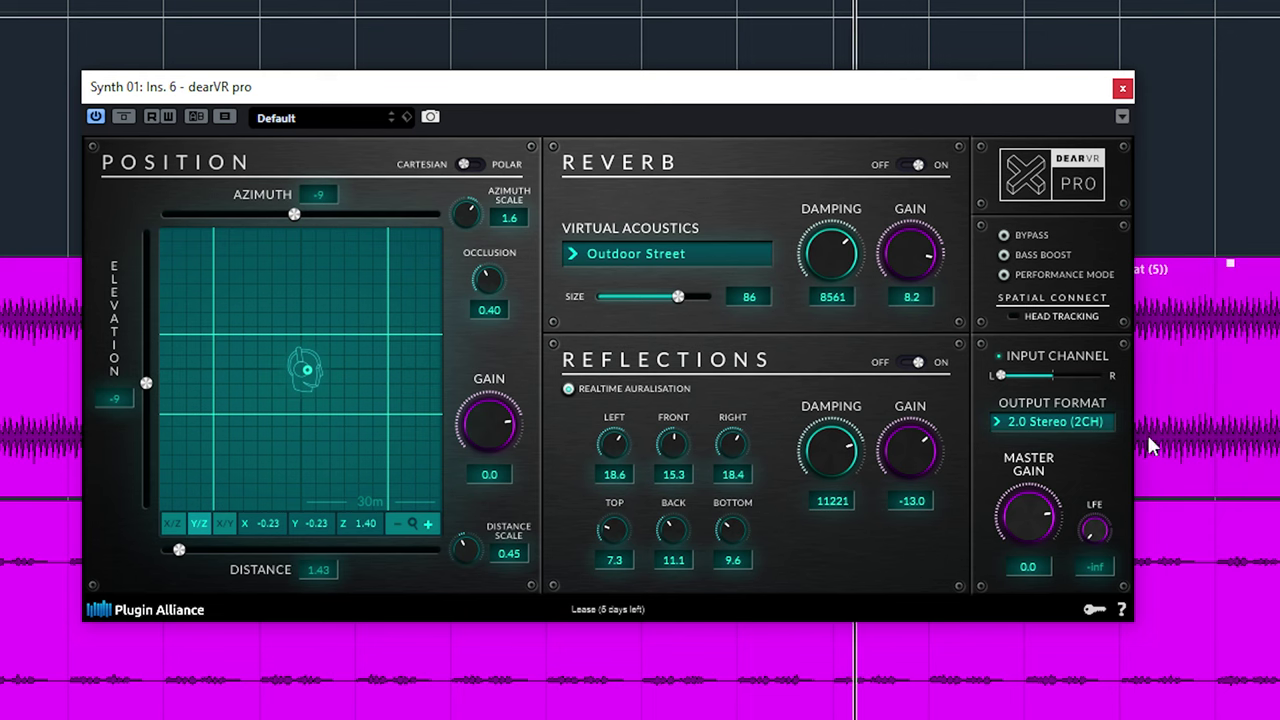
pyautogui.click(1094, 421)
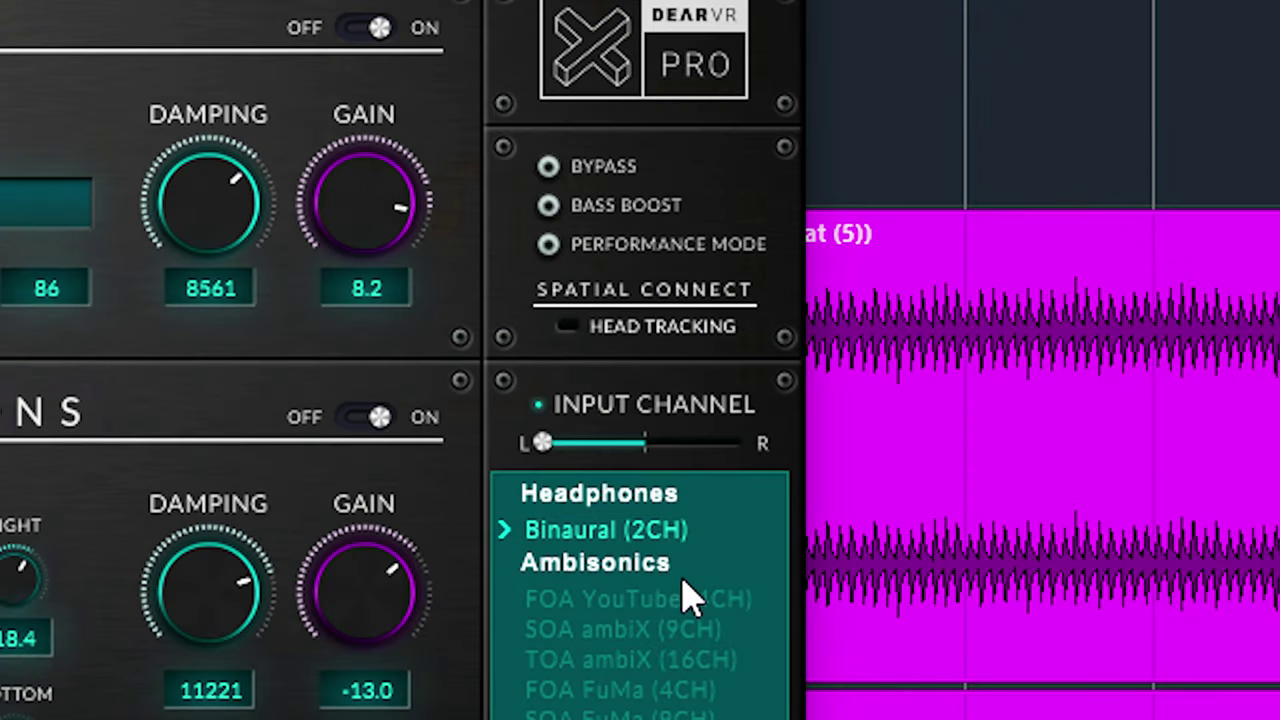
pyautogui.scroll(-5, 640, 400)
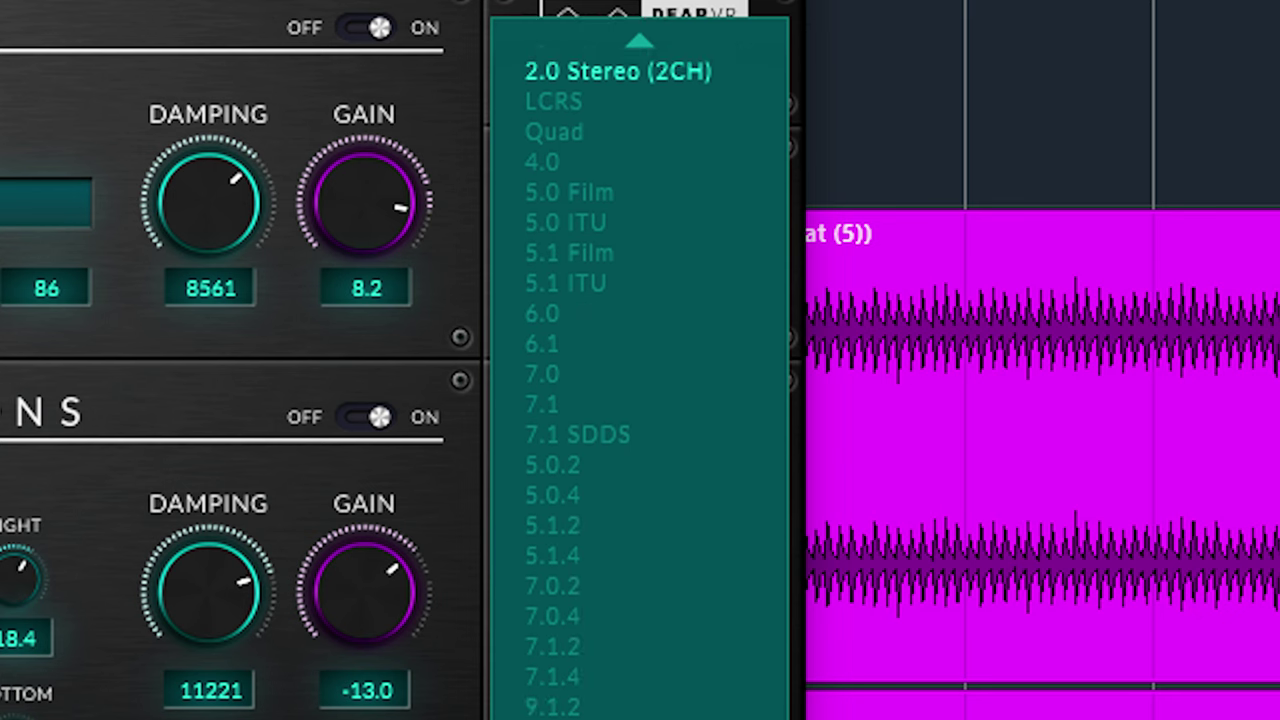